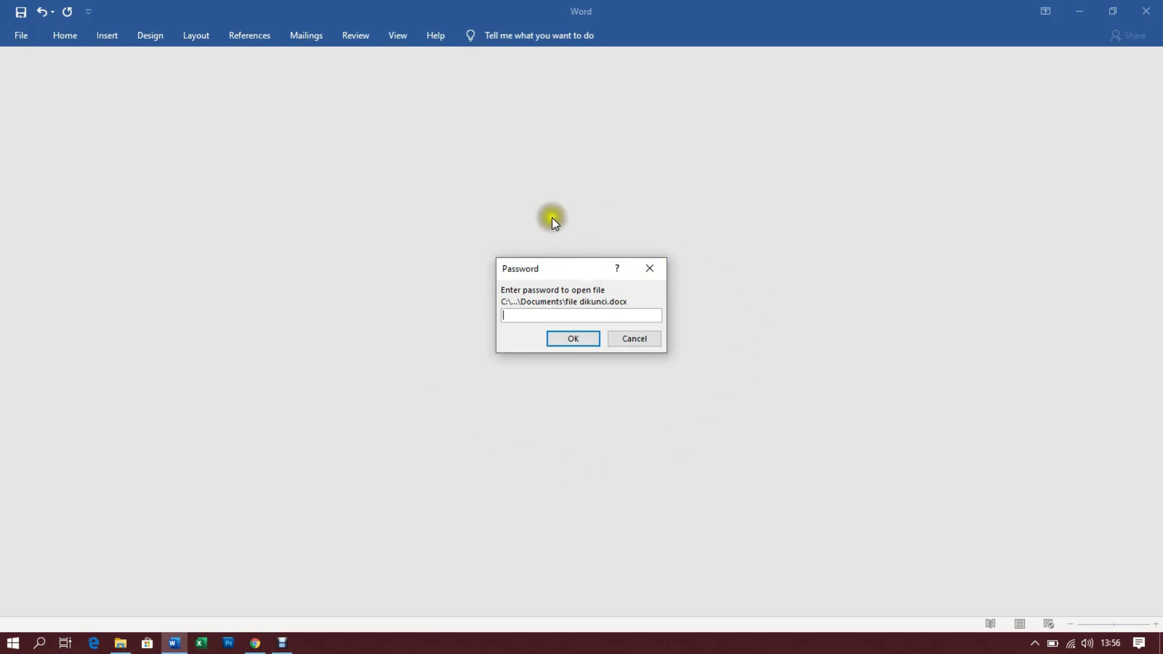
Cancel the locked file's password prompt, close Word and Documents, then relaunch Word 2016 from the desktop
click(634, 340)
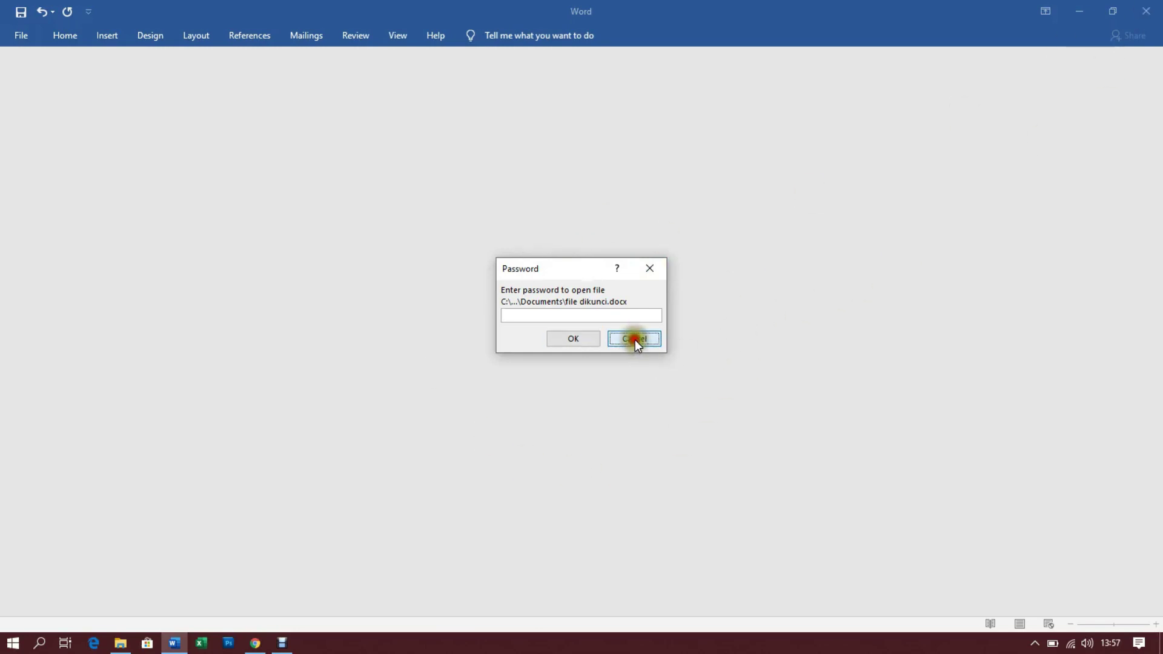
click(1146, 11)
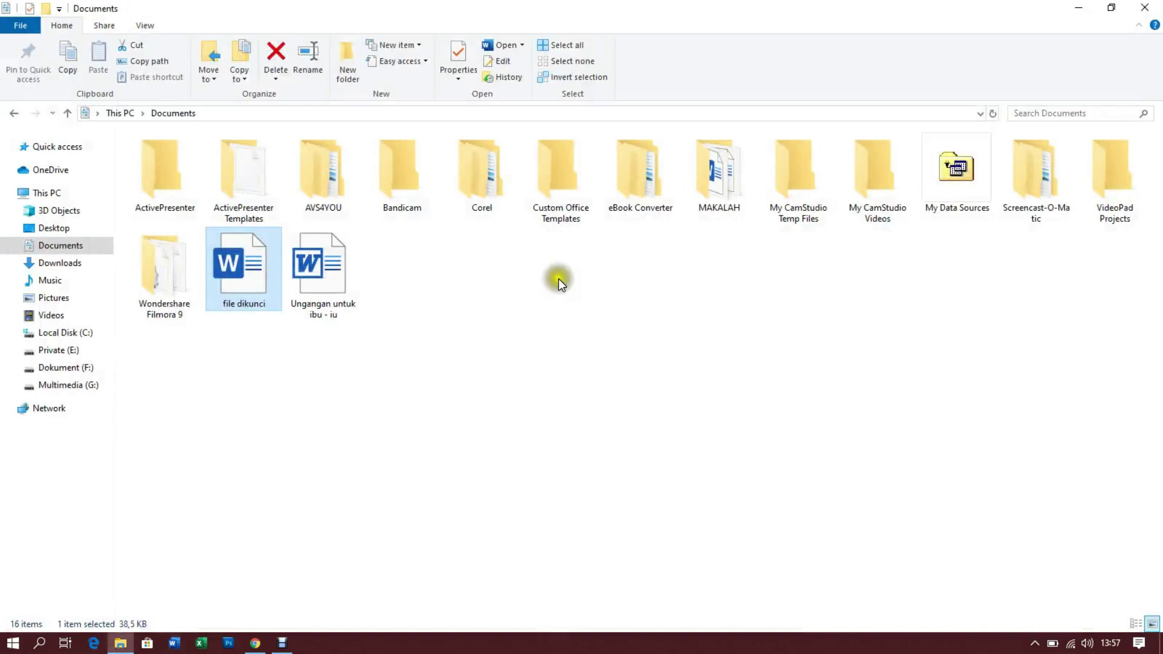
click(1148, 9)
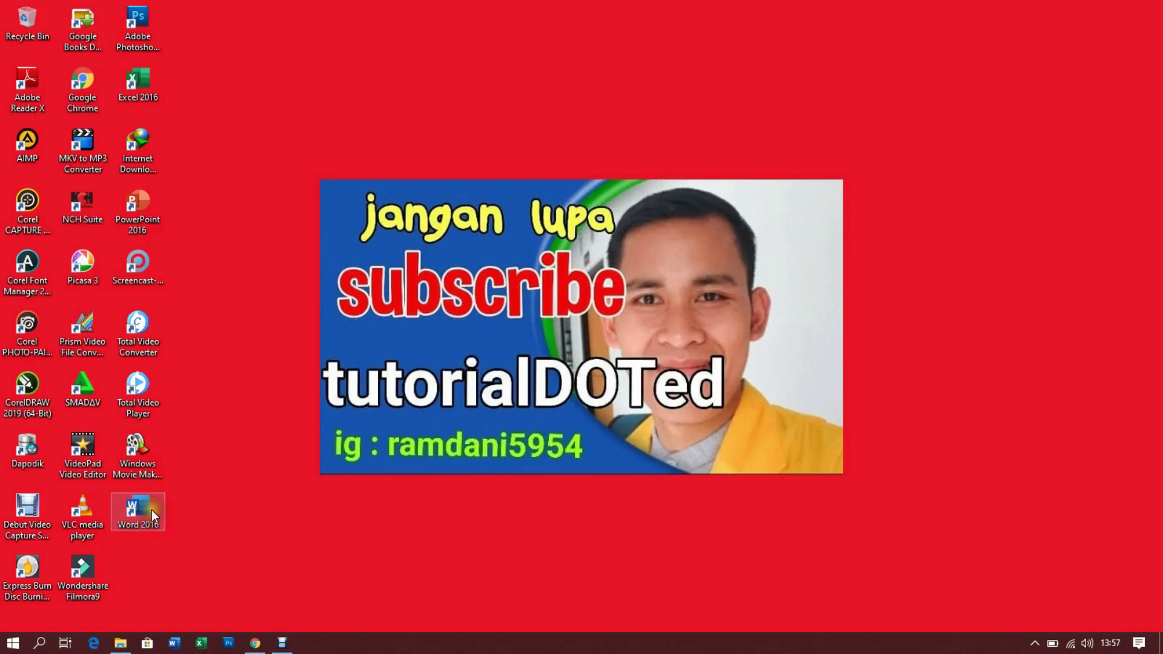
double_click(147, 504)
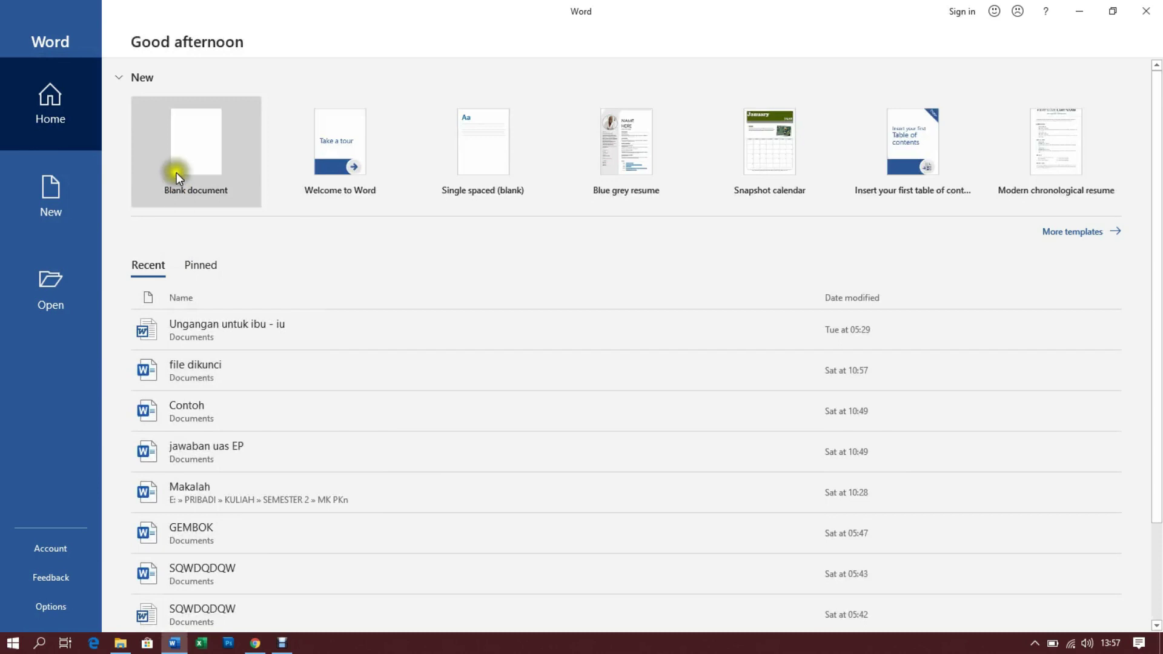
Create a blank document titled 'LANGKAH - LANGKAH MENGUNCI FILE MICROSOFT OFFICE WORD', fixing a typo
click(188, 143)
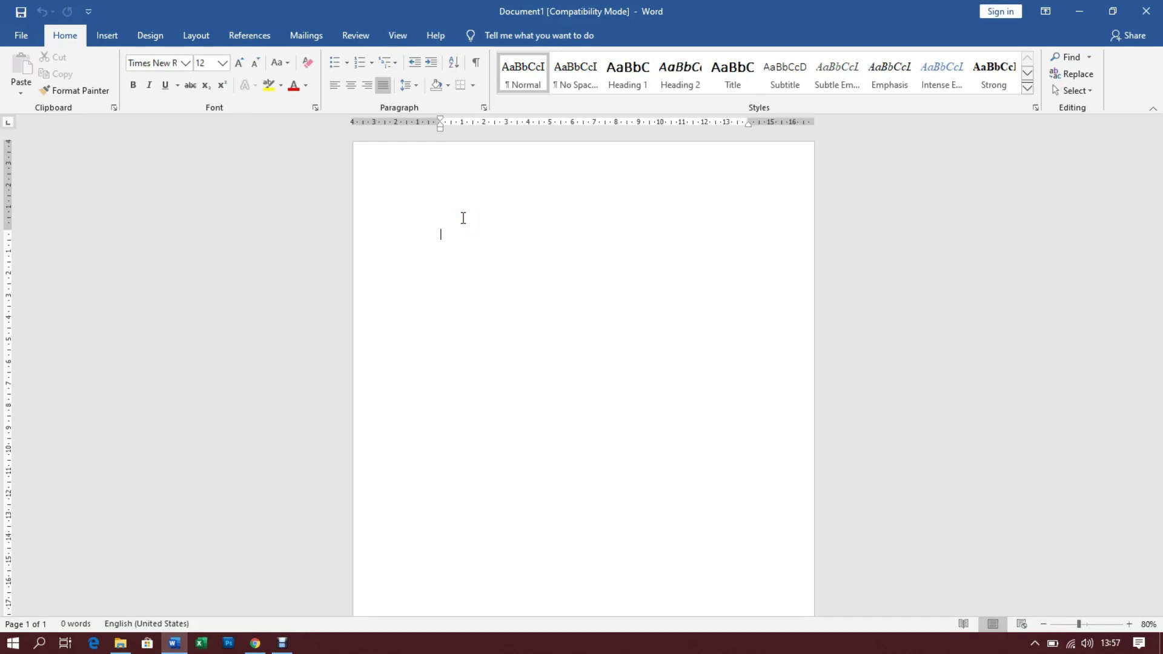
text(LA)
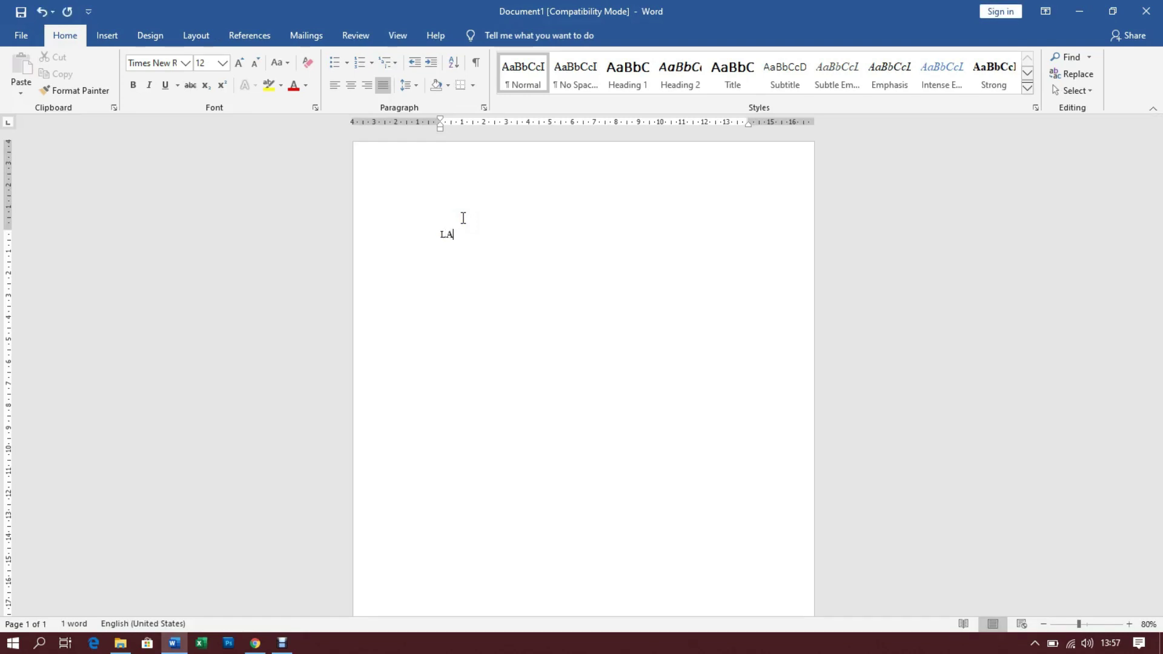
text(NGKAH )
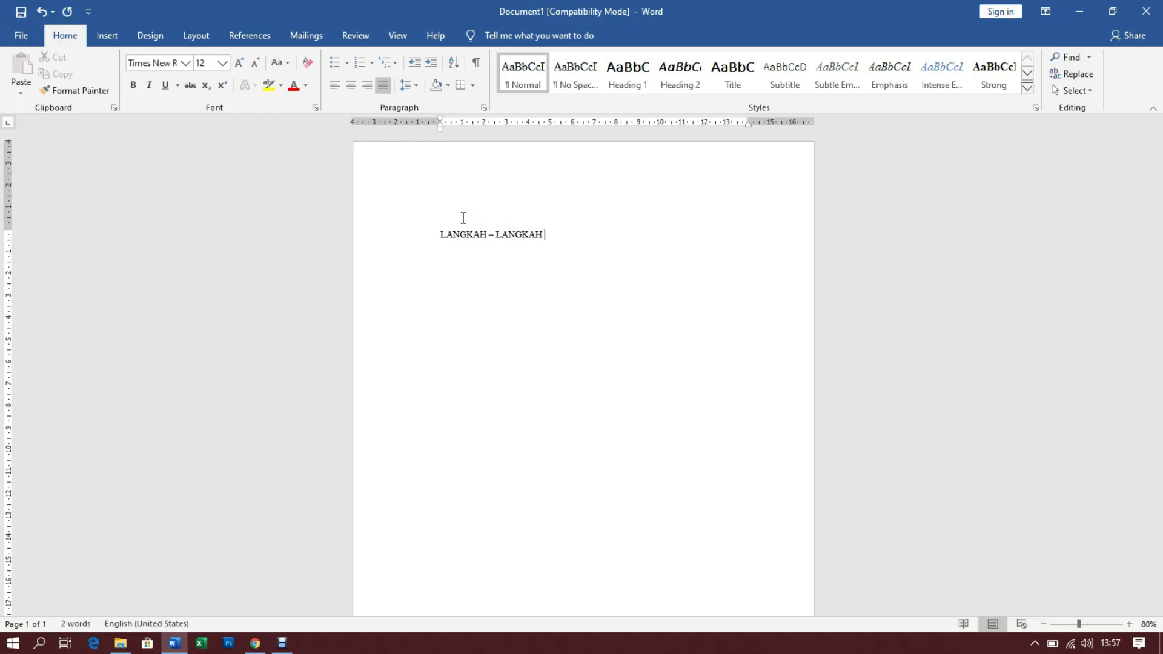
text(- LANGKAH MENGUN)
key(BackSpace)
text(NCI FILE )
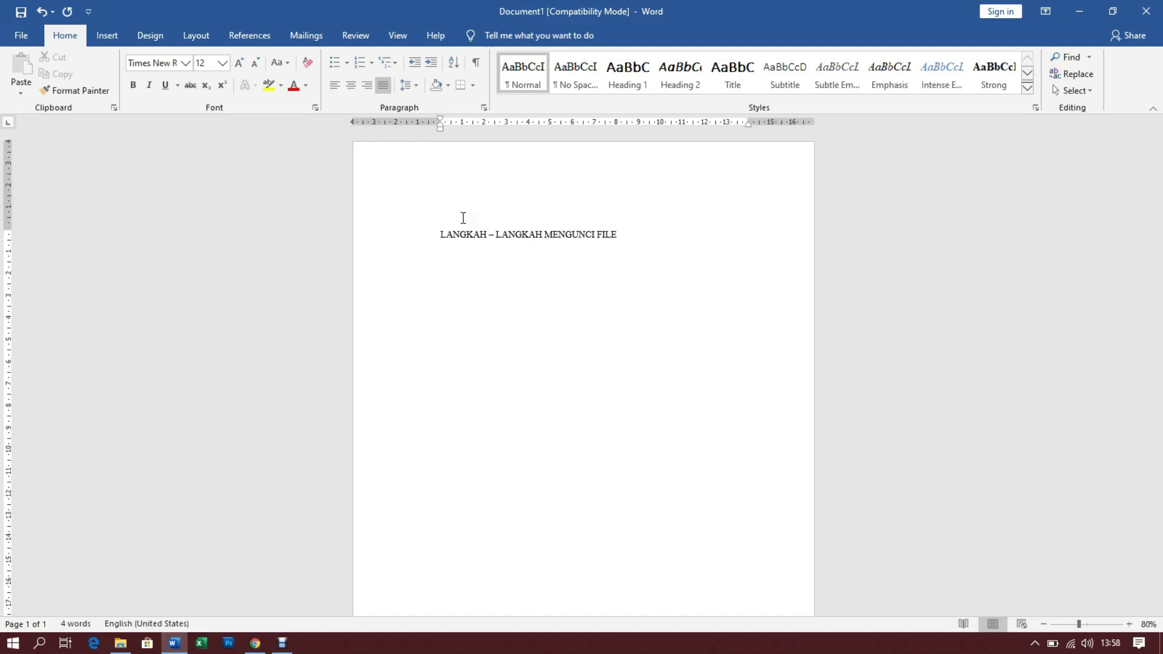
text(MICROSOFT OFFICE WORD)
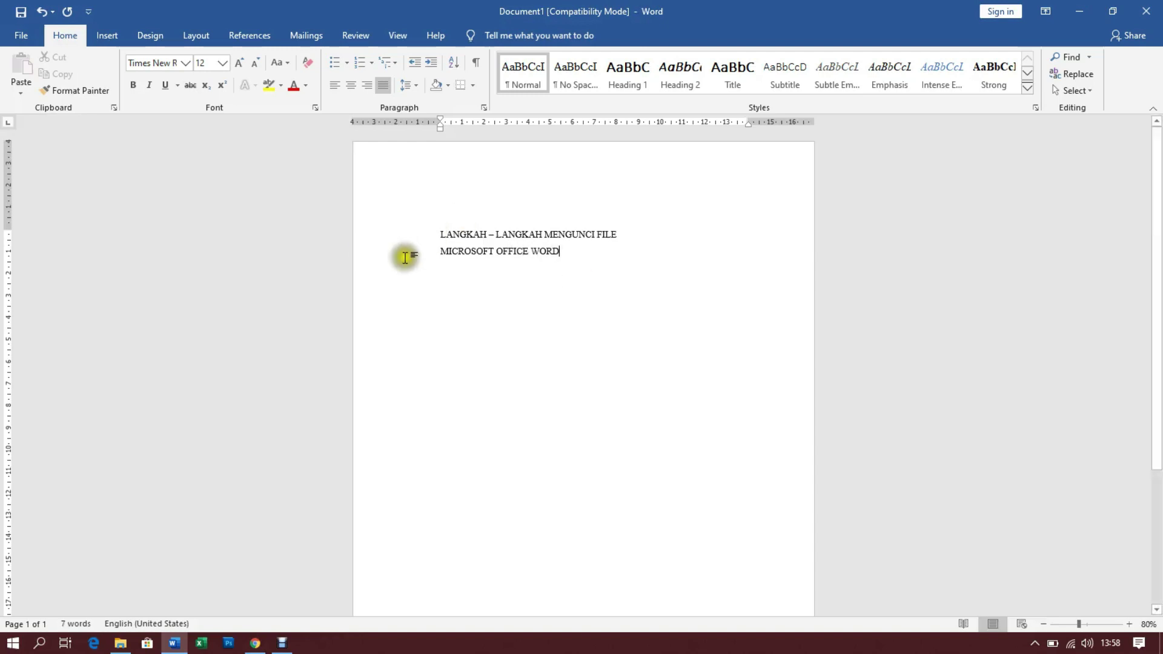
Centre both title lines on the page
drag(579, 245, 398, 235)
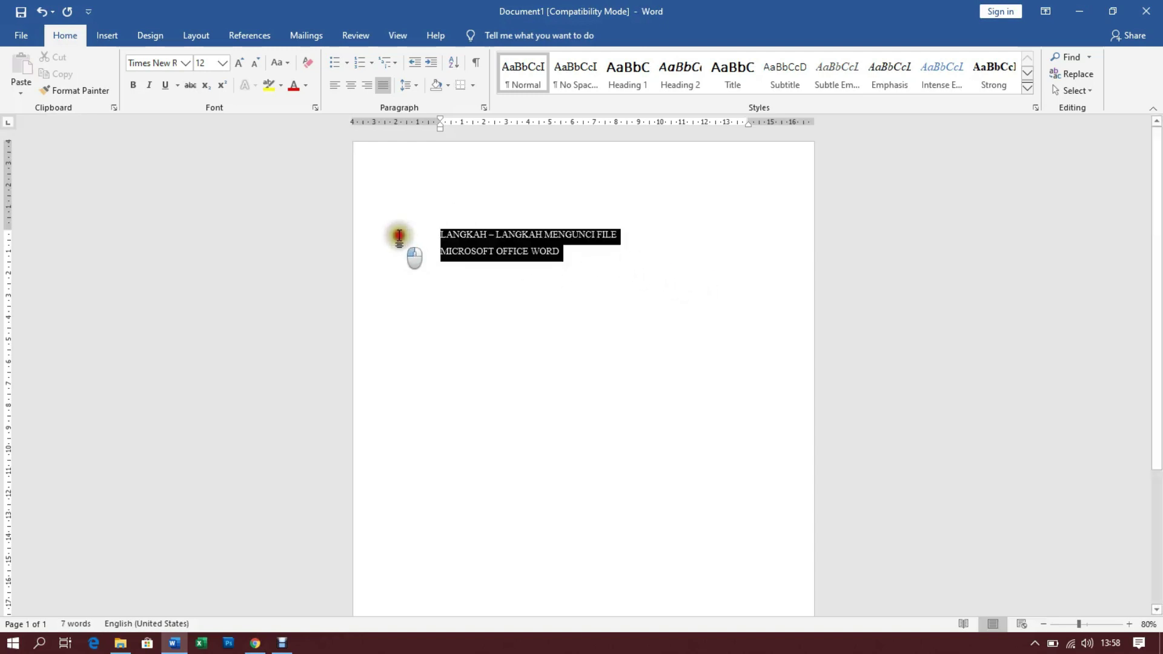
click(350, 85)
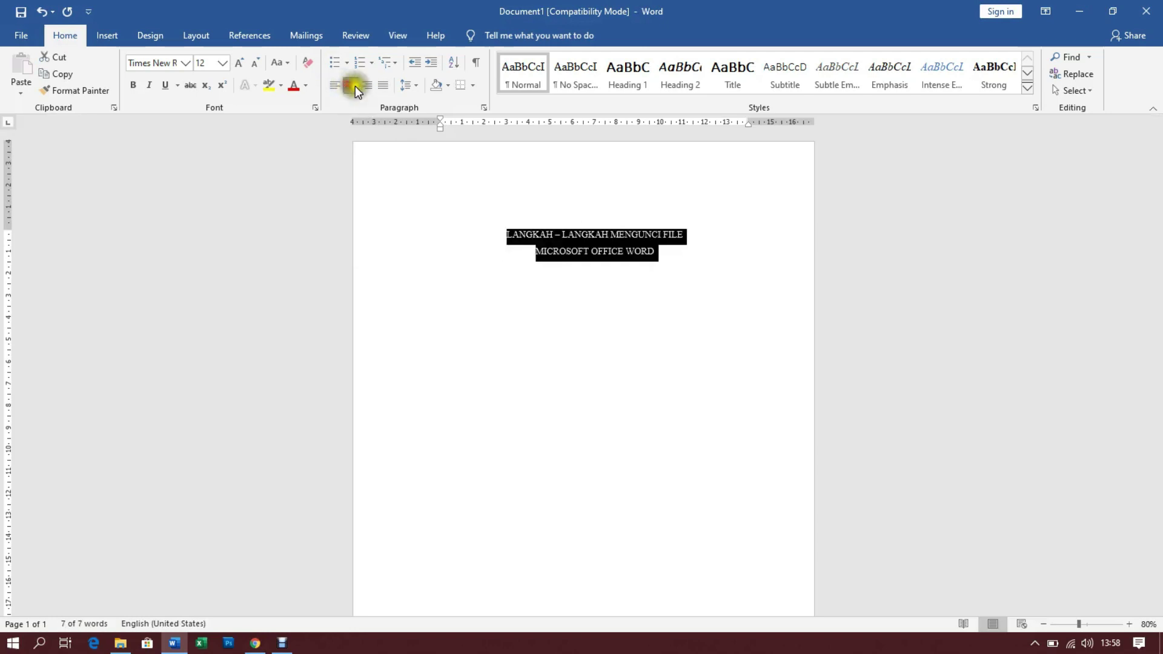
click(677, 259)
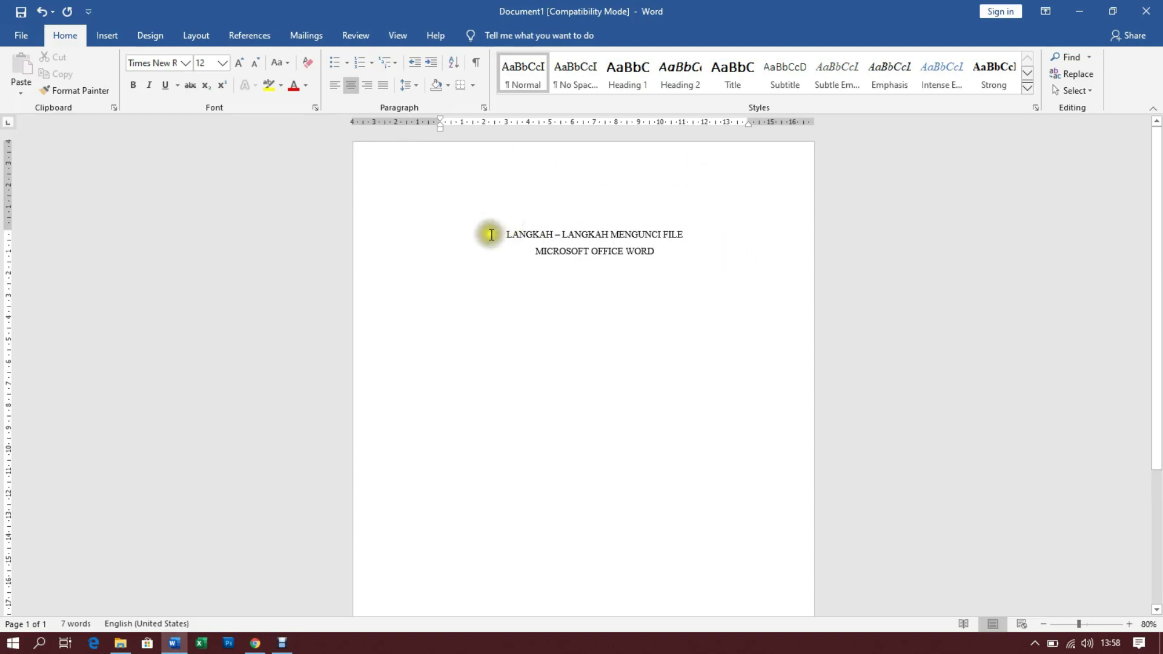
Try opening the locked file dikunci from Documents, then cancel its password prompt
drag(494, 232, 657, 249)
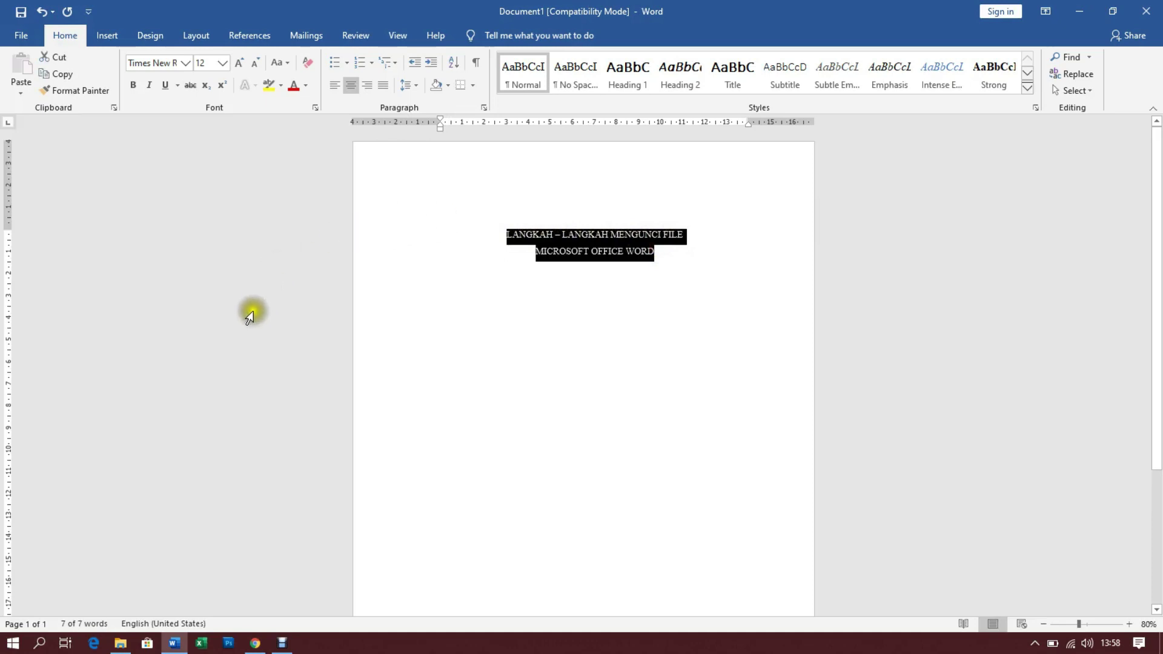
click(120, 643)
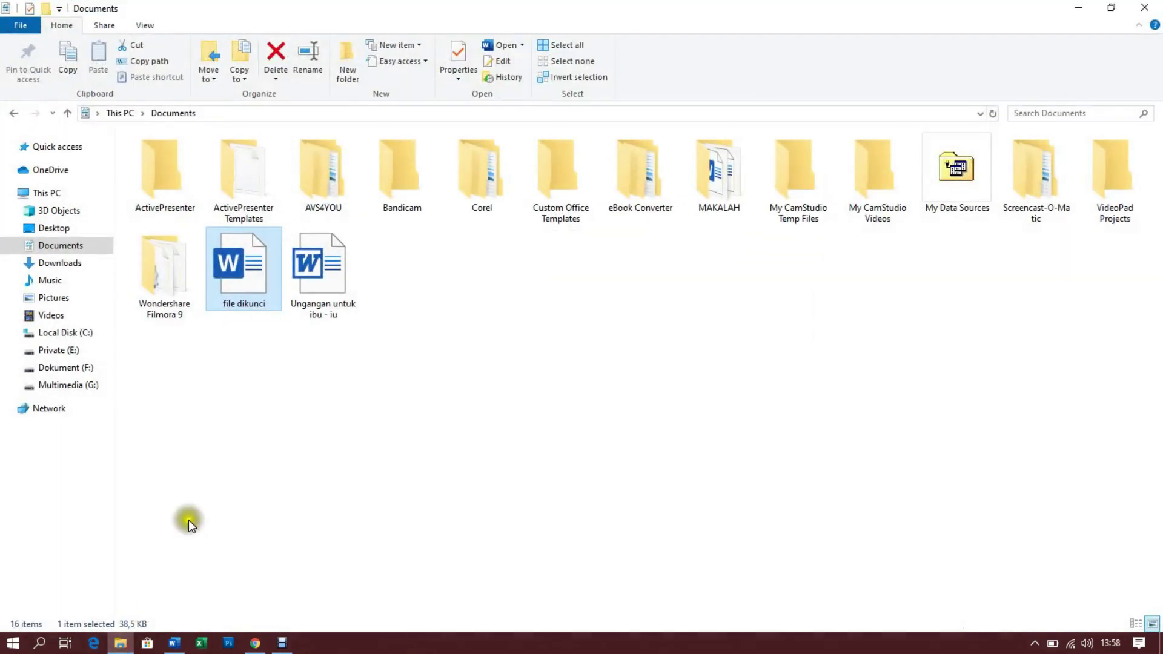
double_click(249, 259)
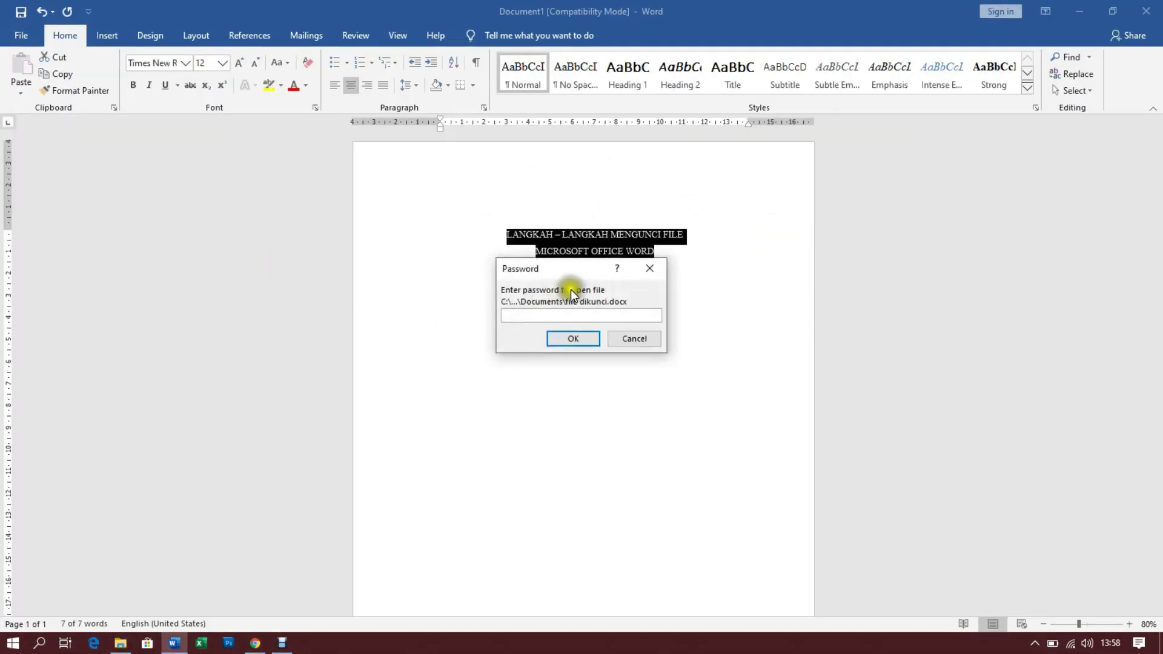
click(641, 340)
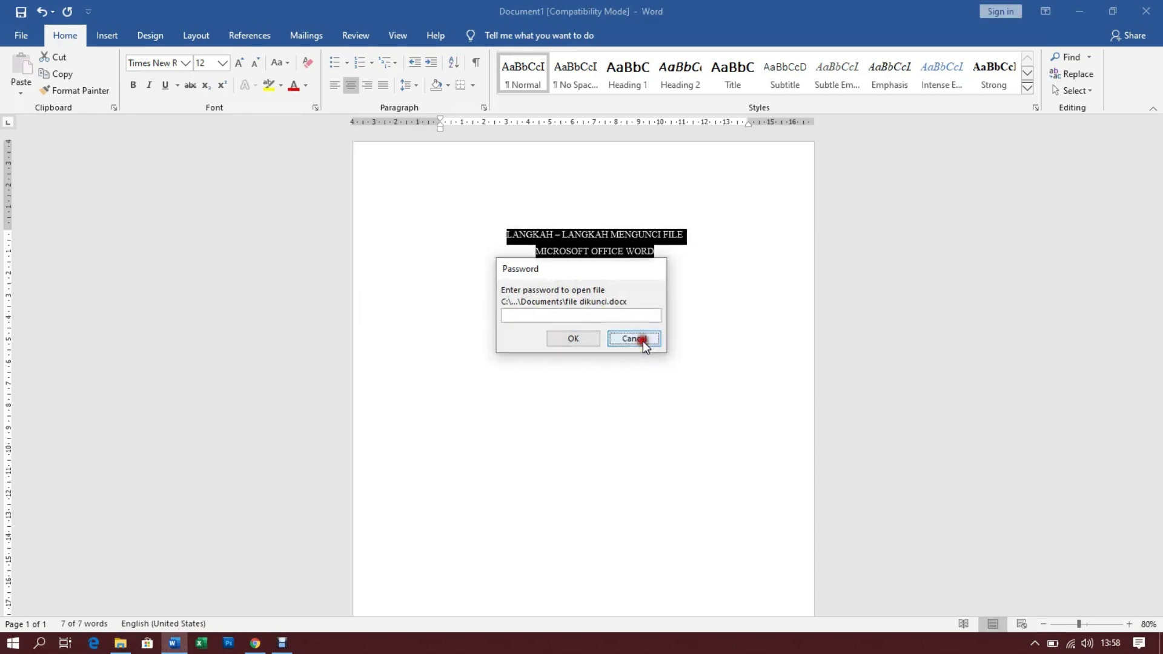
Reselect and deselect the title lines, leaving the centred title unselected
click(482, 231)
drag(422, 226, 672, 257)
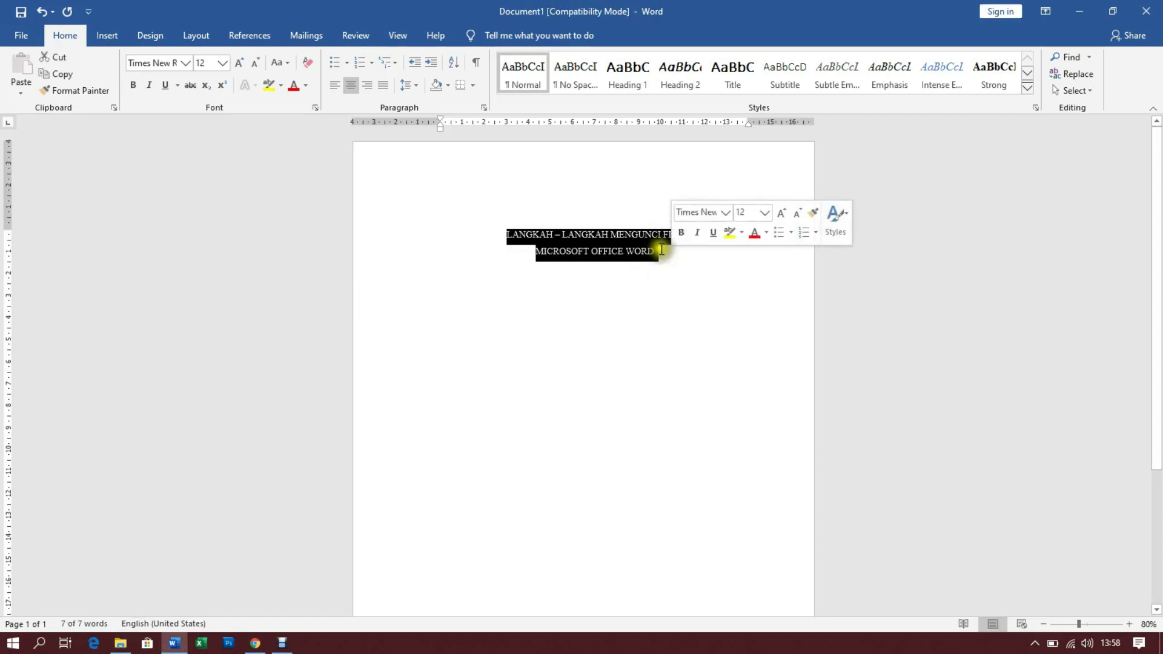
click(503, 246)
drag(502, 233, 660, 253)
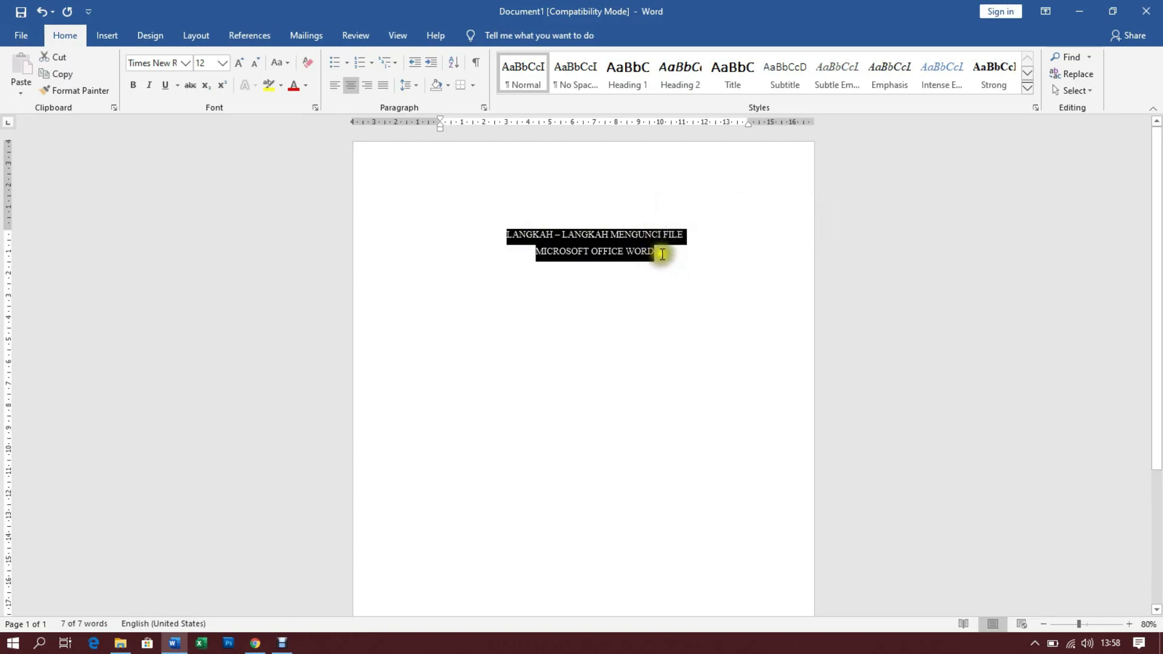
click(625, 250)
drag(659, 251, 683, 262)
click(681, 278)
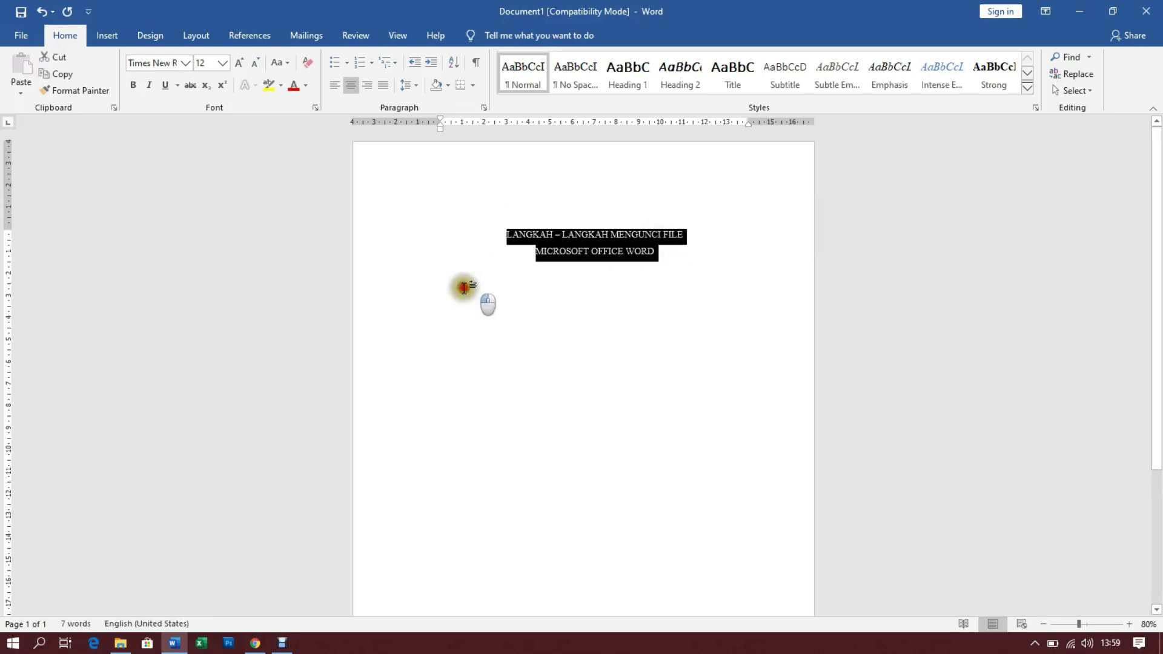
click(485, 291)
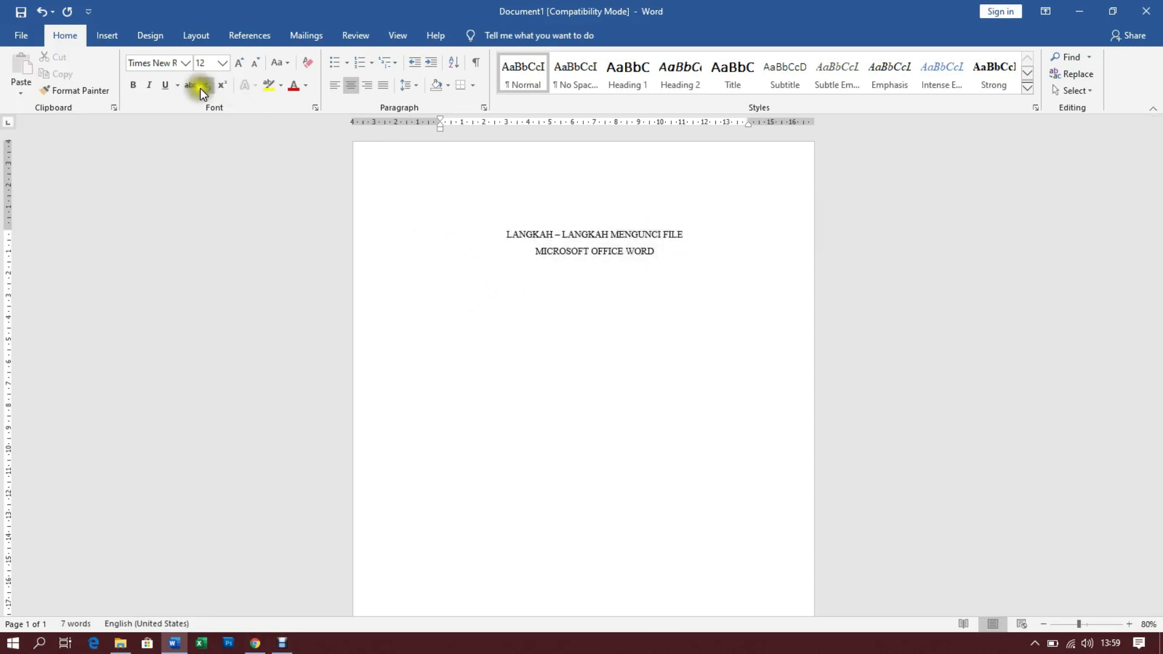
In Review's Restrict Editing pane, allow only 'Filling in forms' editing
click(362, 35)
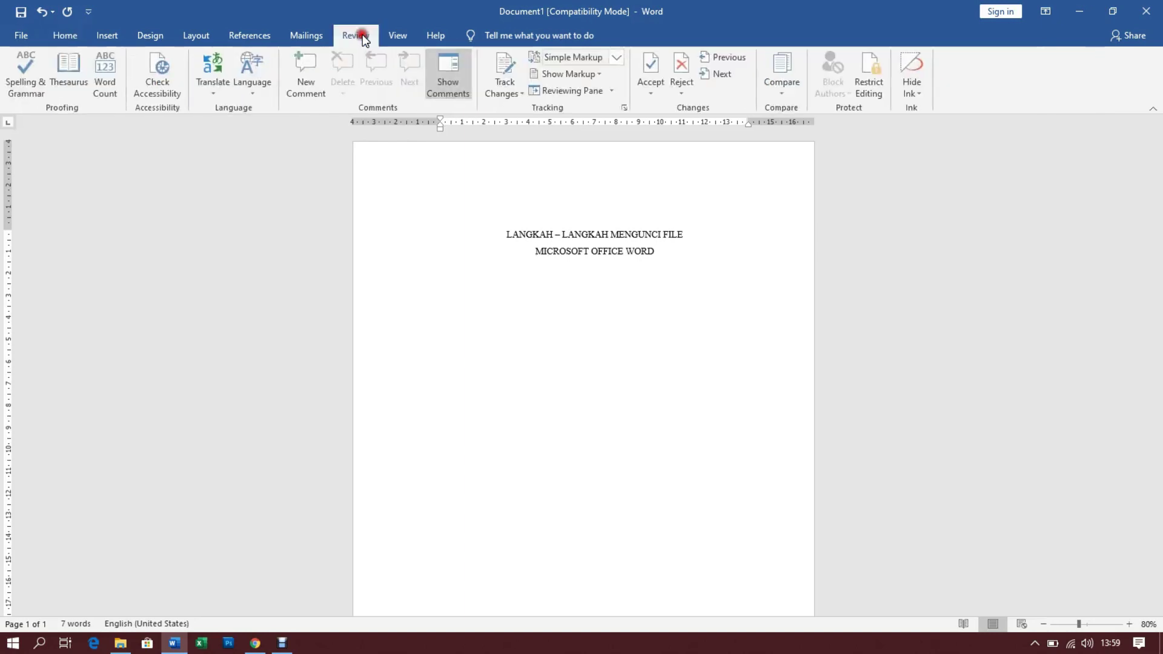
click(874, 86)
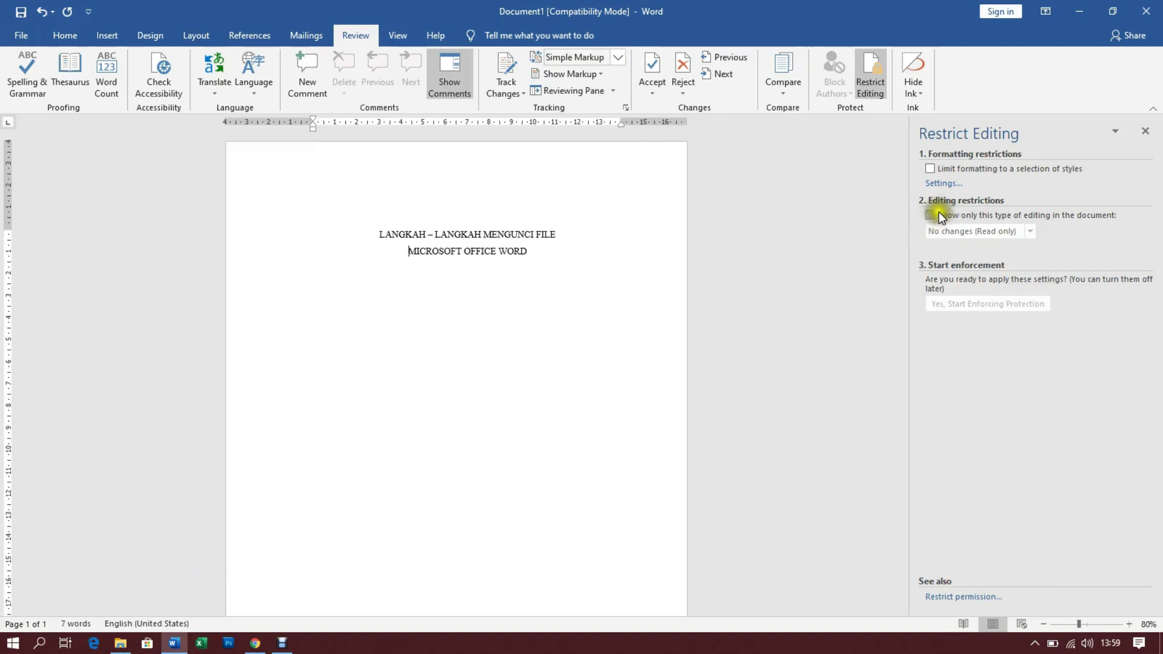
click(932, 213)
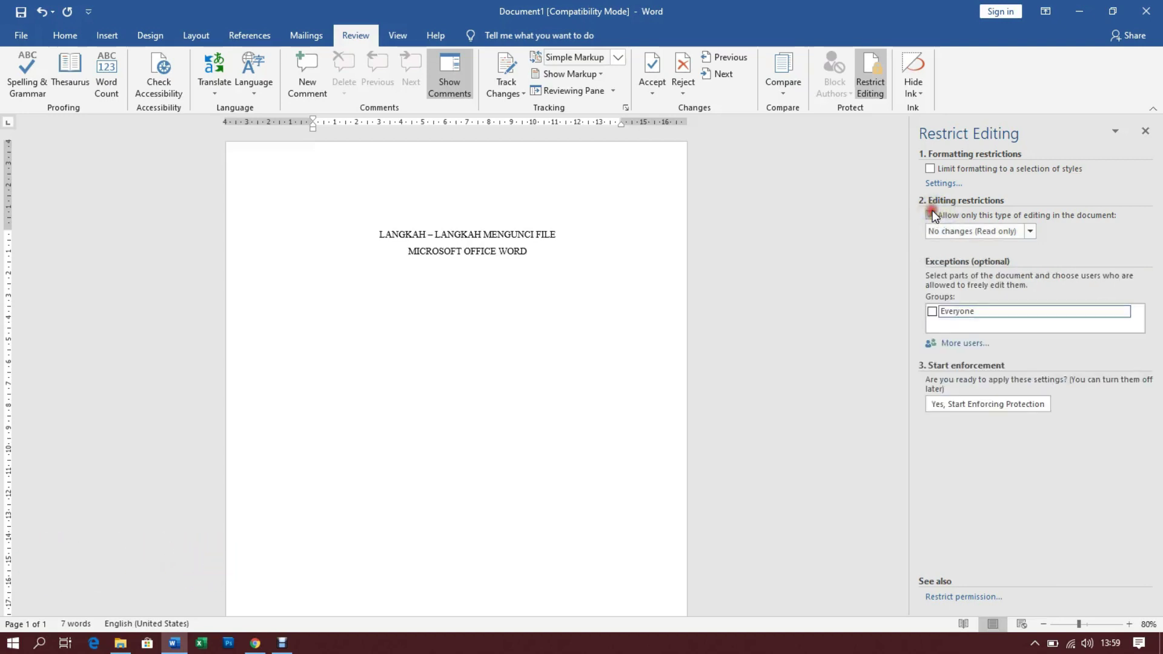
click(1031, 231)
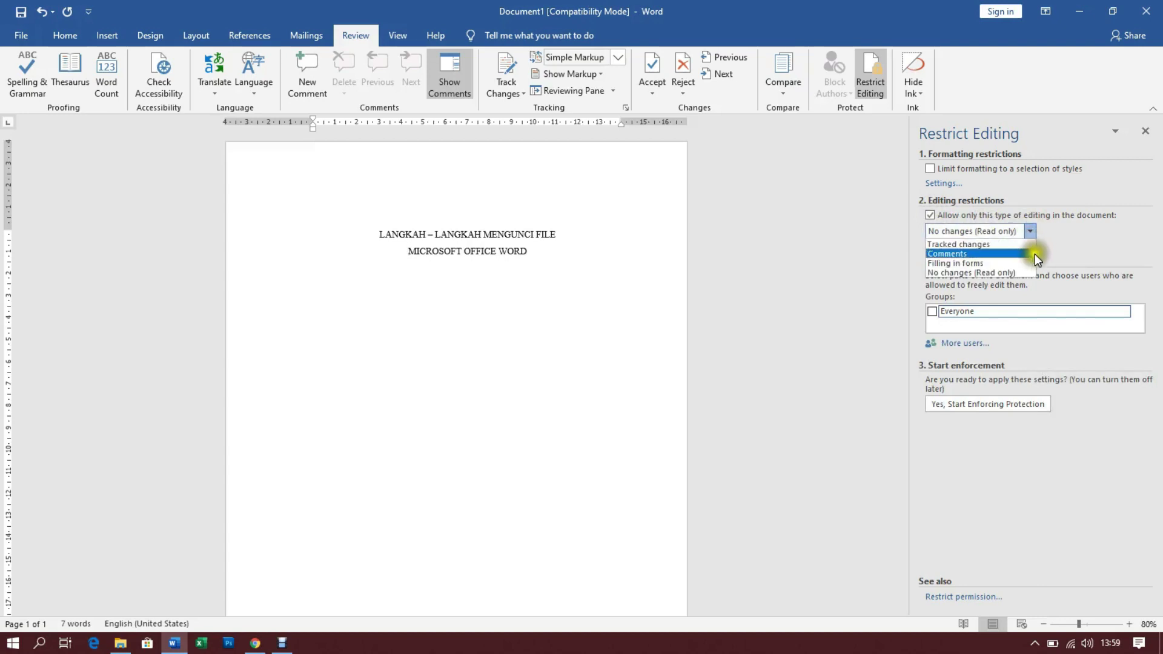
click(958, 264)
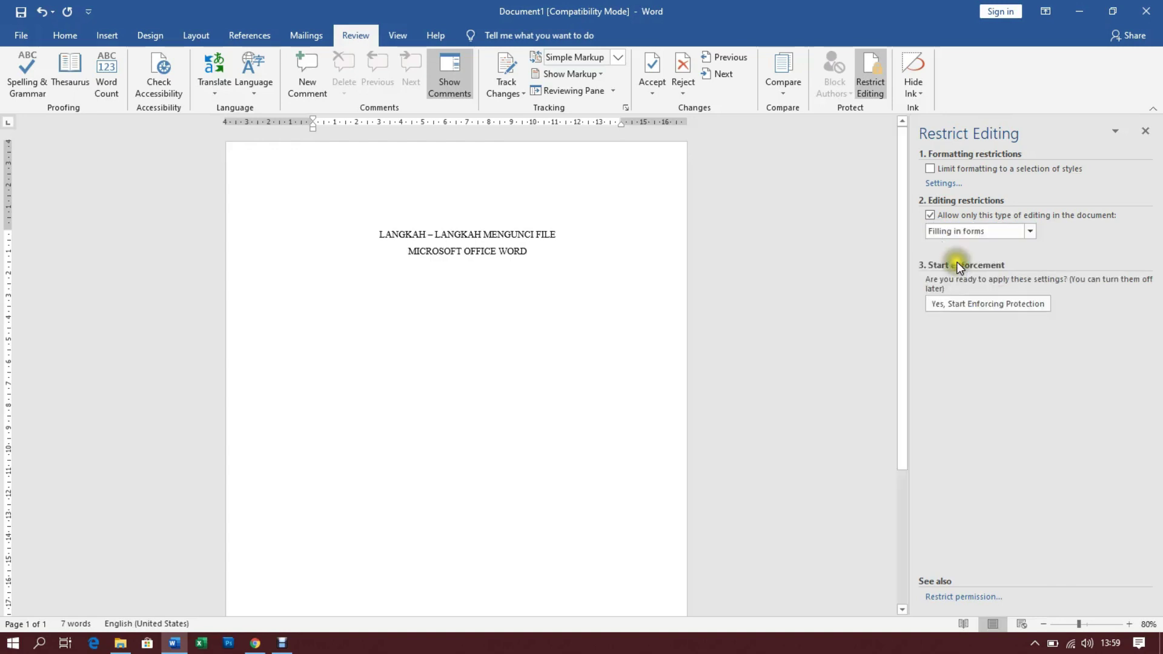
Enforce the forms-only protection with an entered and confirmed password, then hide the Restrict Editing pane
click(952, 304)
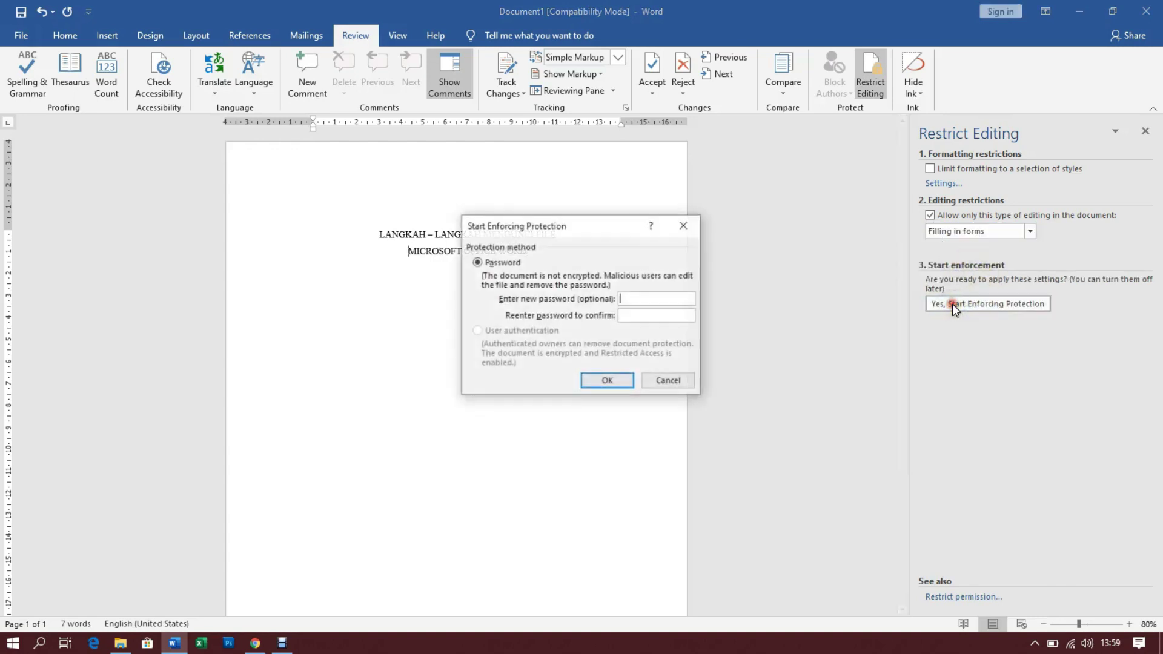
drag(575, 224, 625, 183)
click(682, 253)
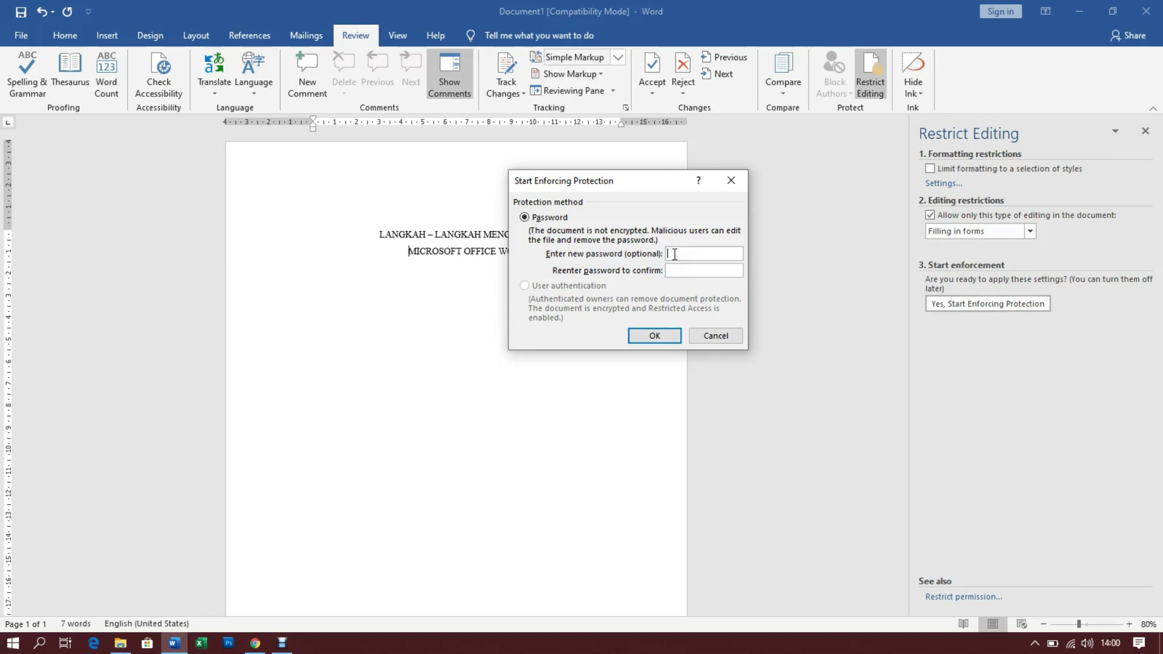
text(12)
text(3456)
click(703, 271)
text(123456)
click(645, 336)
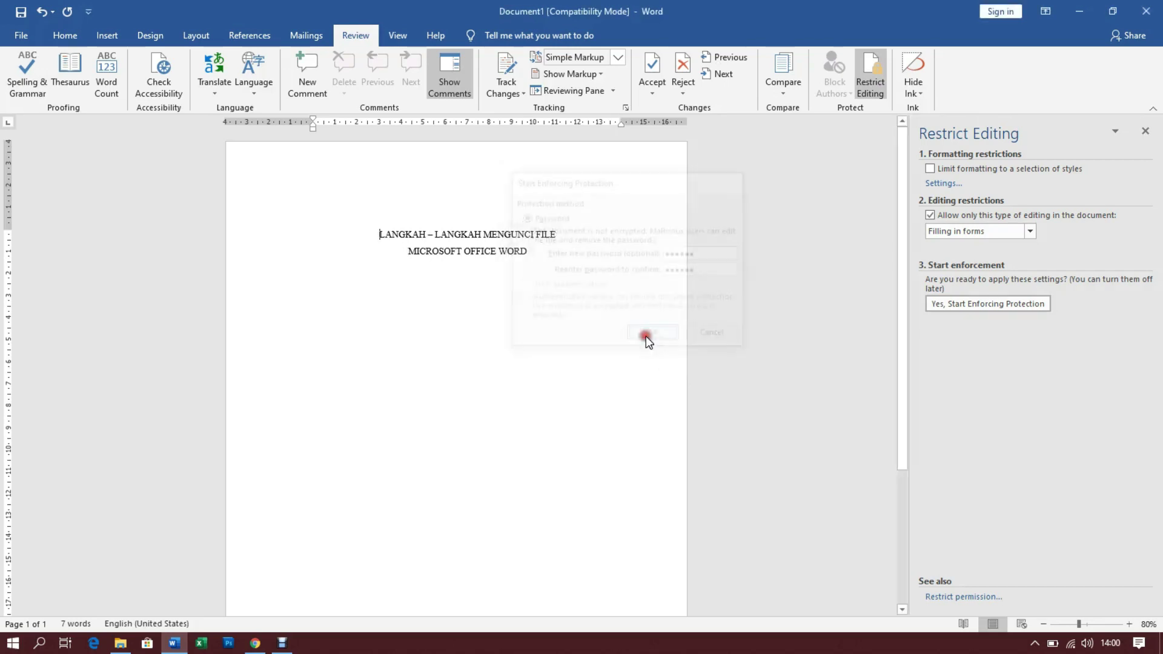
click(1145, 129)
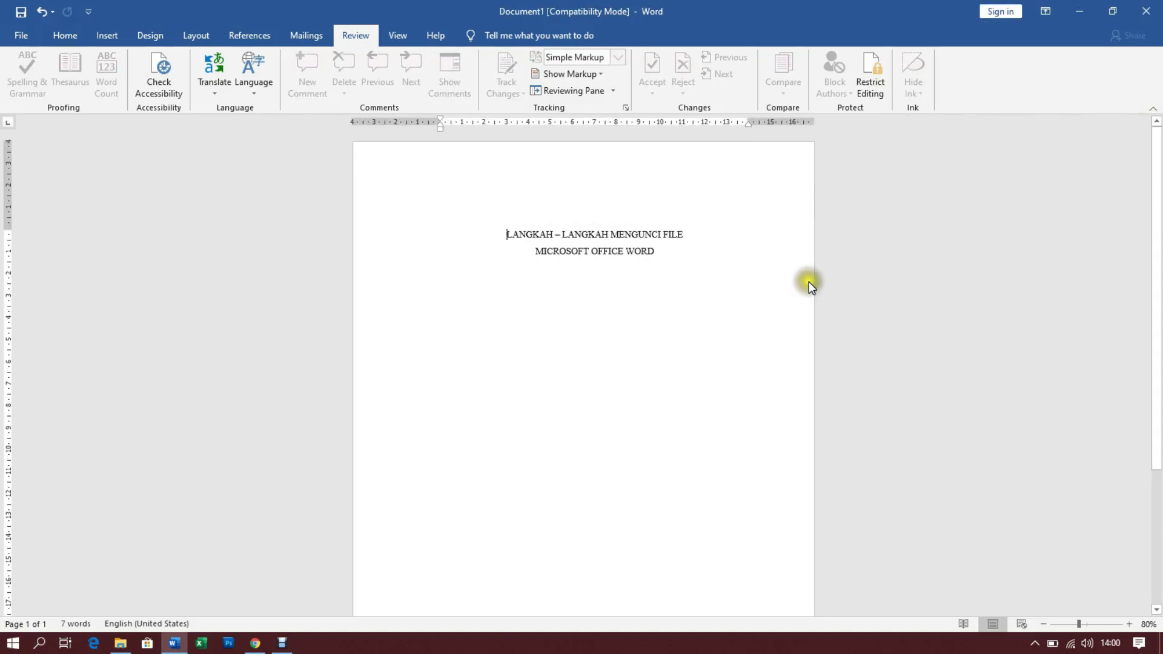
click(508, 243)
click(652, 253)
click(549, 238)
click(678, 248)
click(480, 231)
click(484, 227)
triple_click(635, 226)
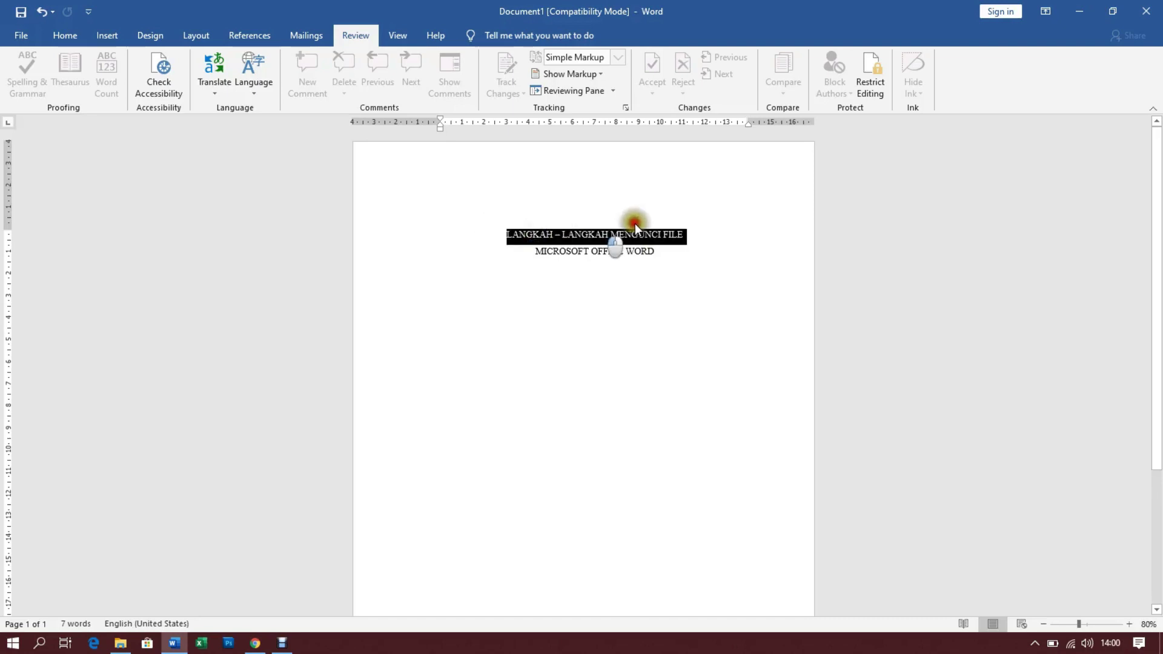
click(671, 260)
click(489, 232)
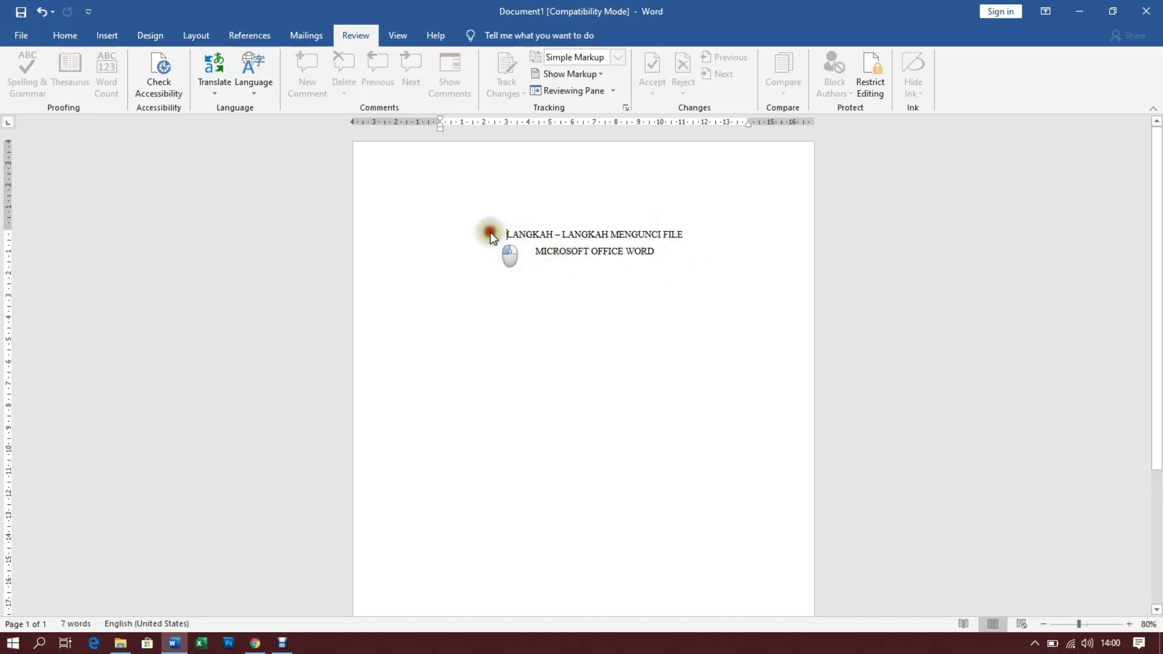
drag(489, 231, 671, 234)
click(646, 256)
drag(497, 233, 676, 235)
key(Left)
click(665, 253)
drag(484, 234, 679, 239)
click(658, 251)
triple_click(548, 236)
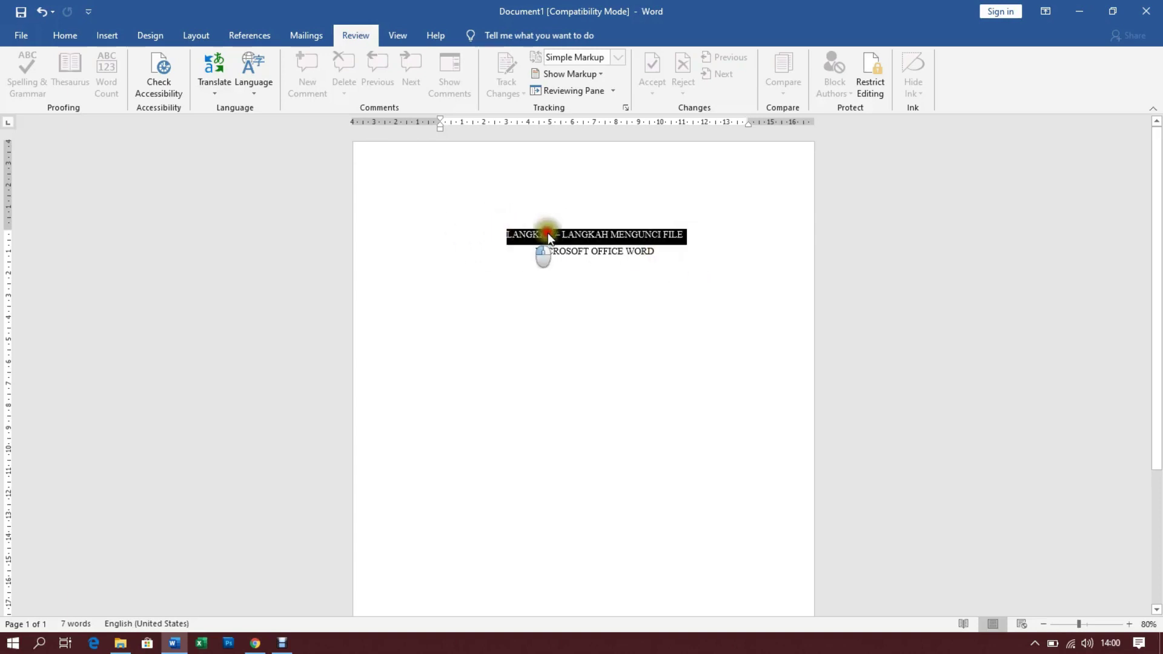
click(628, 253)
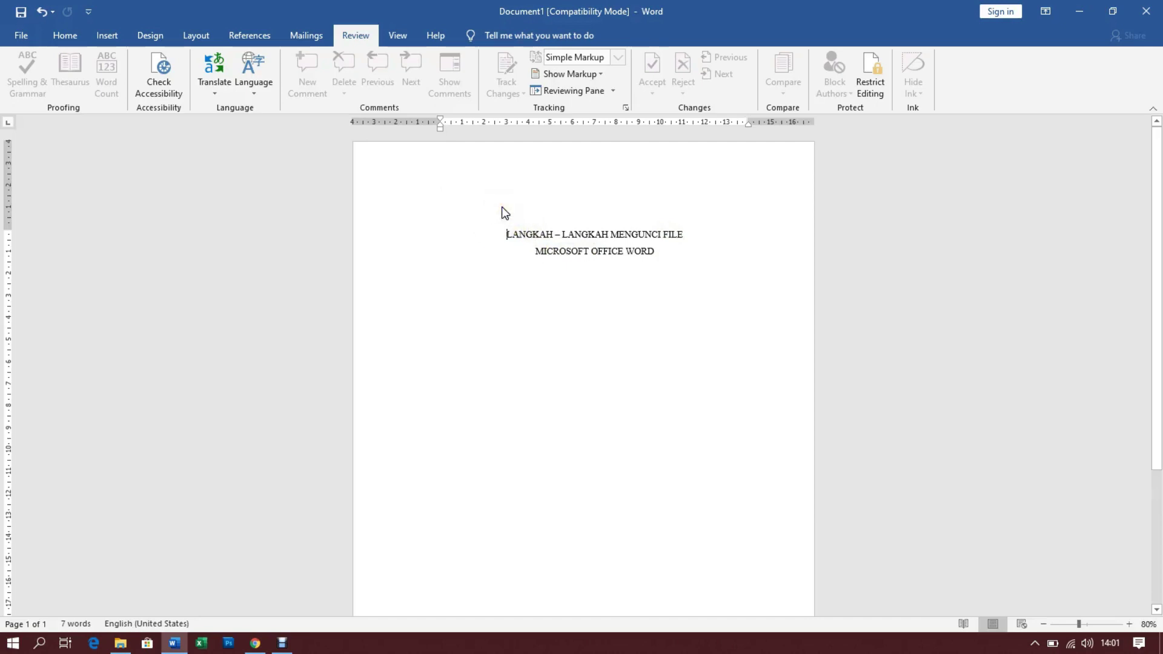
click(517, 214)
click(501, 279)
click(656, 229)
drag(497, 238, 664, 243)
click(655, 251)
click(517, 232)
Save the document in Documents as Word 97-2003 file 'Kunci File ms word'
click(21, 35)
click(51, 201)
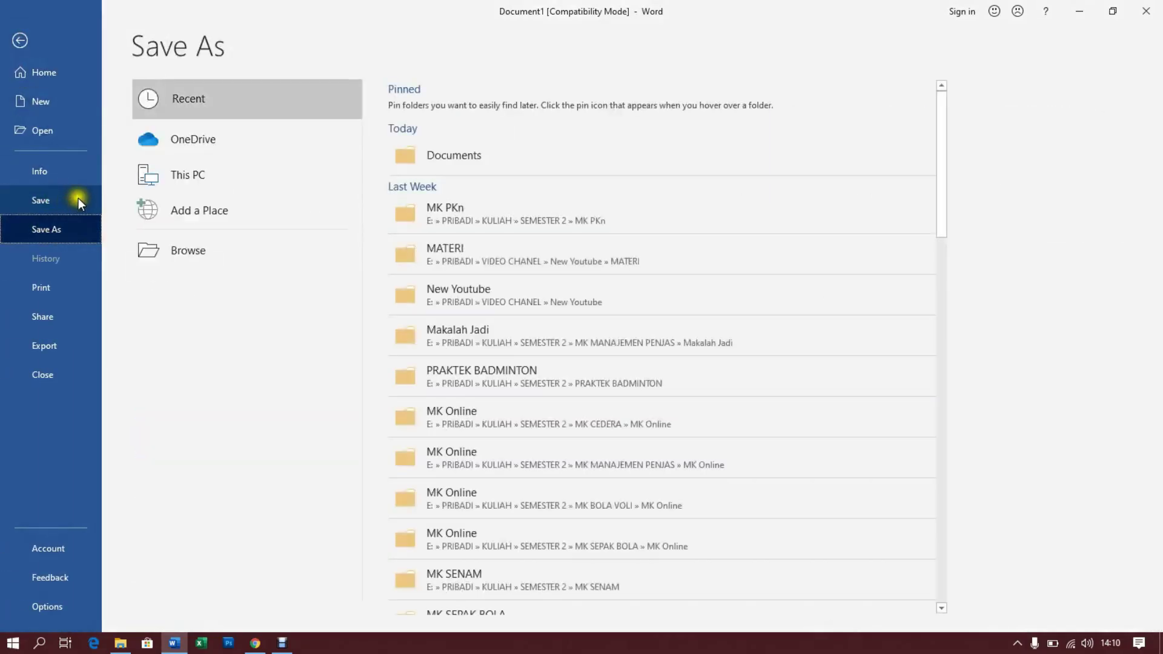
click(463, 155)
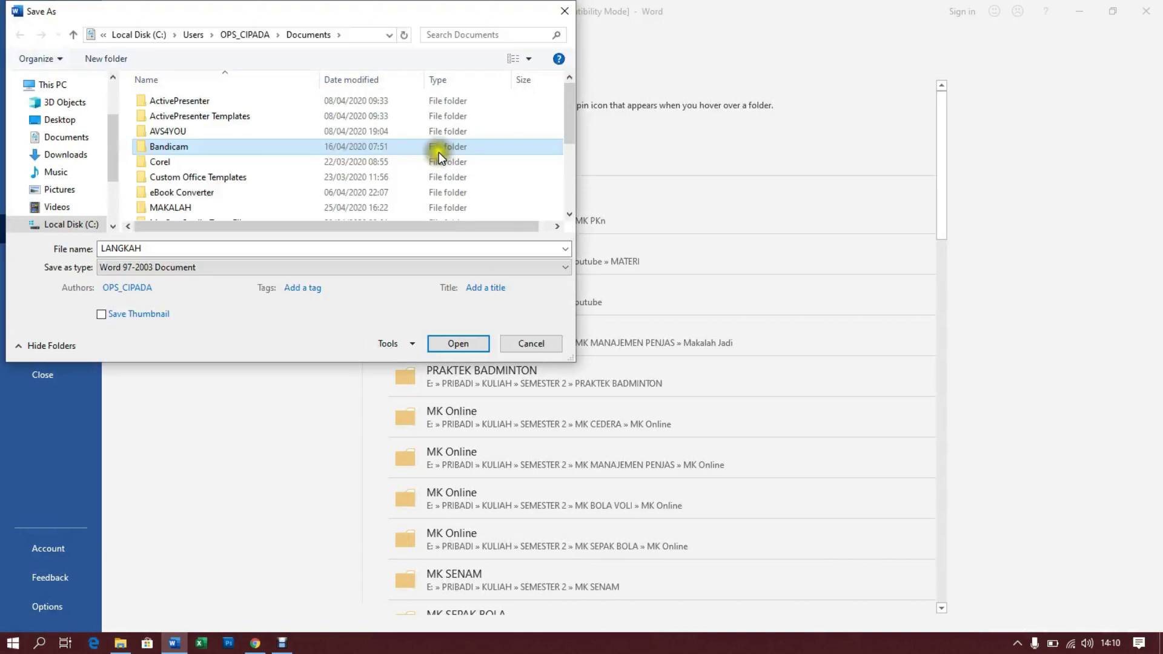
double_click(149, 249)
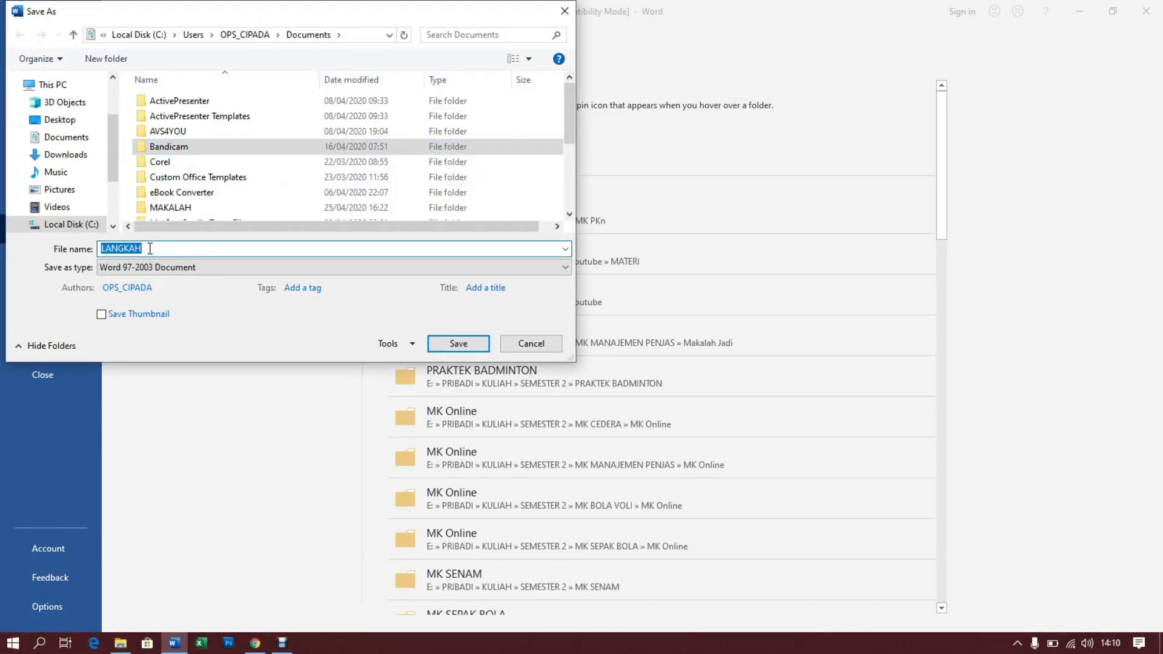
text(Kuncin)
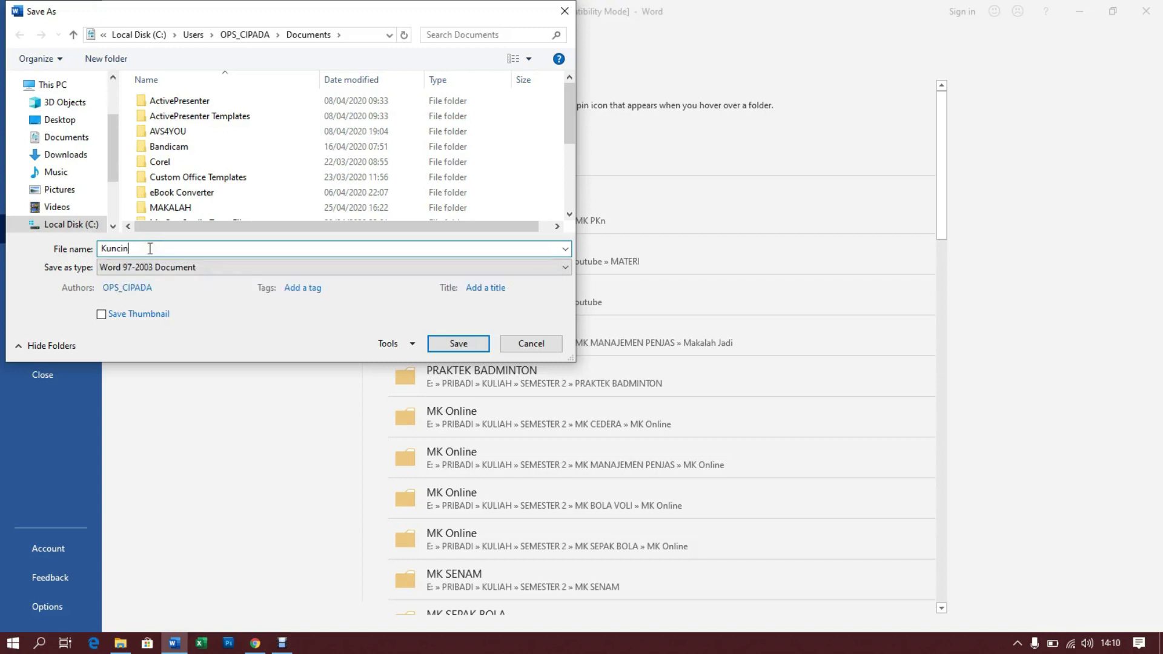
key(BackSpace)
text(F)
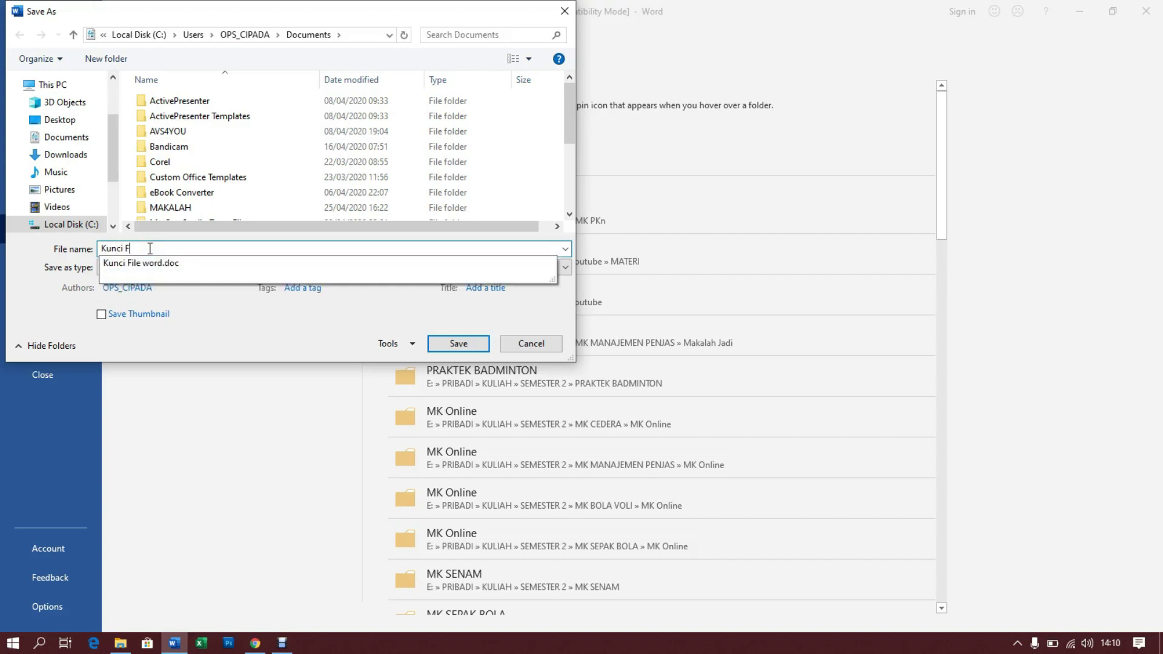
text(ile word)
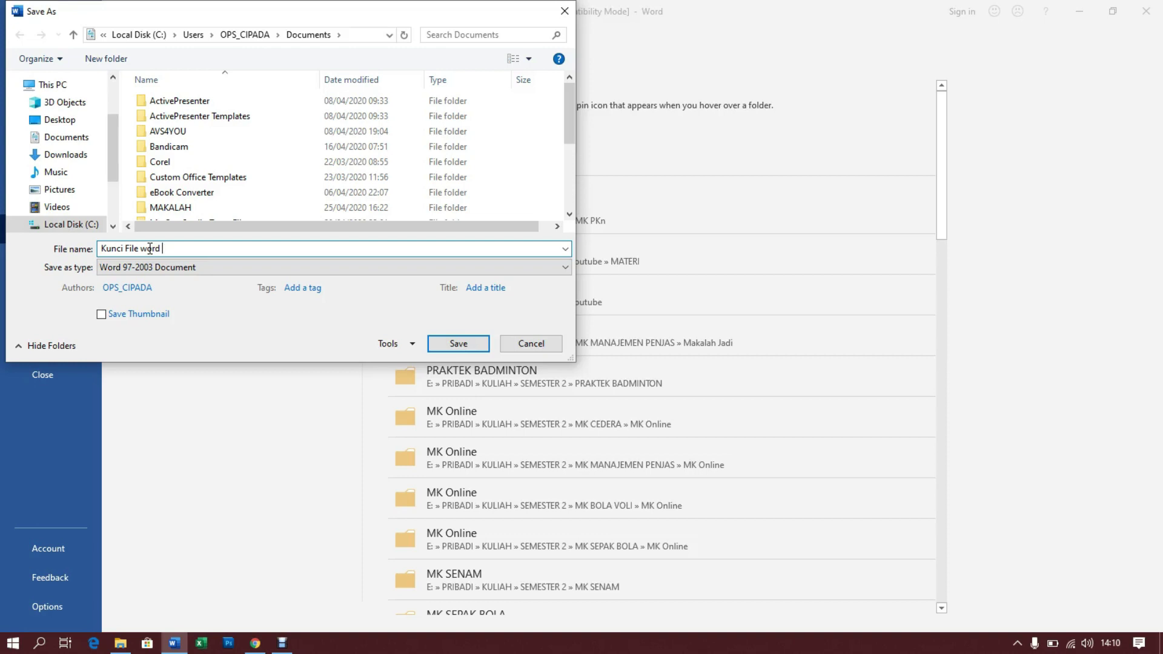
key(BackSpace)
key(BackSpace)
key(BackSpace)
key(BackSpace)
key(BackSpace)
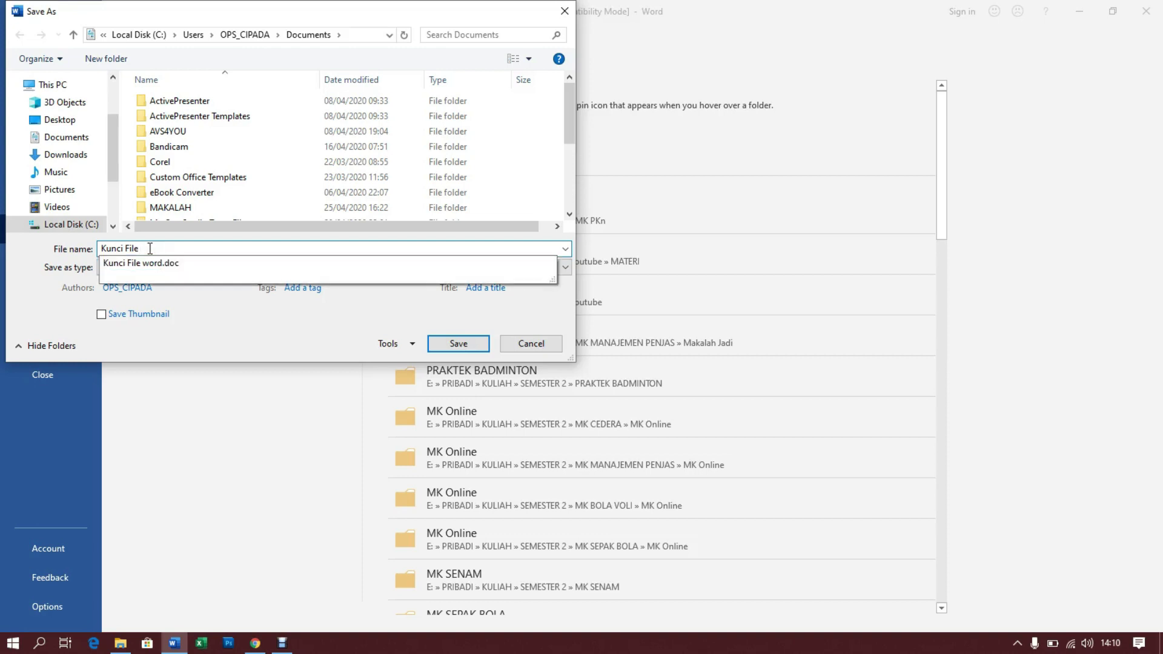
text(ms word)
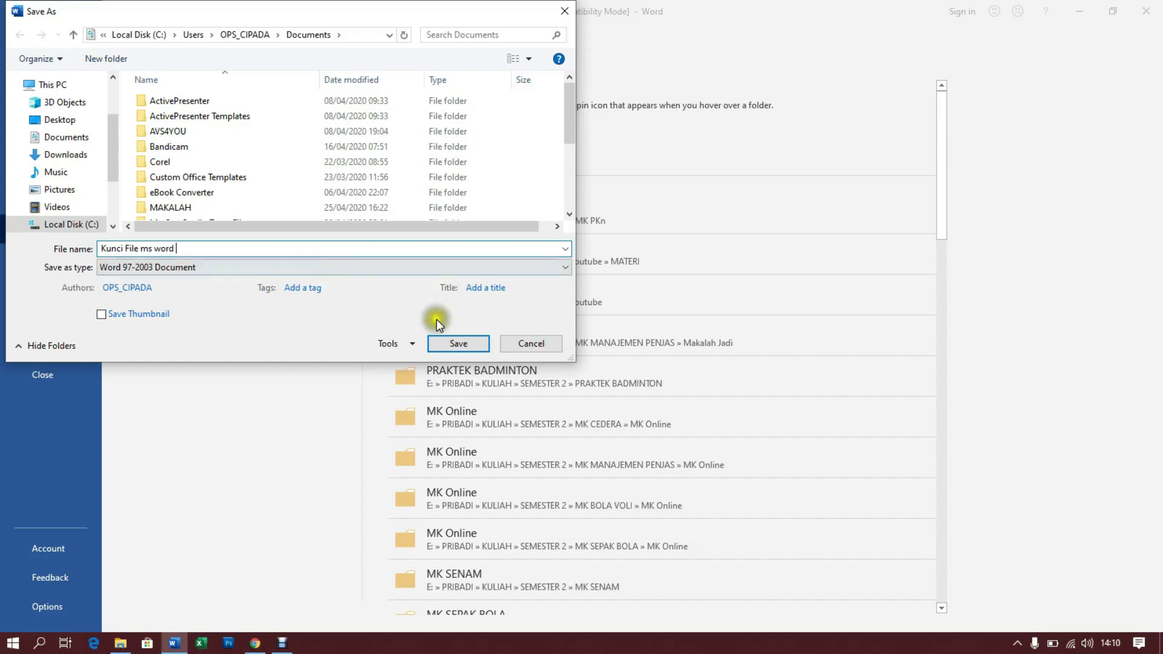
click(445, 342)
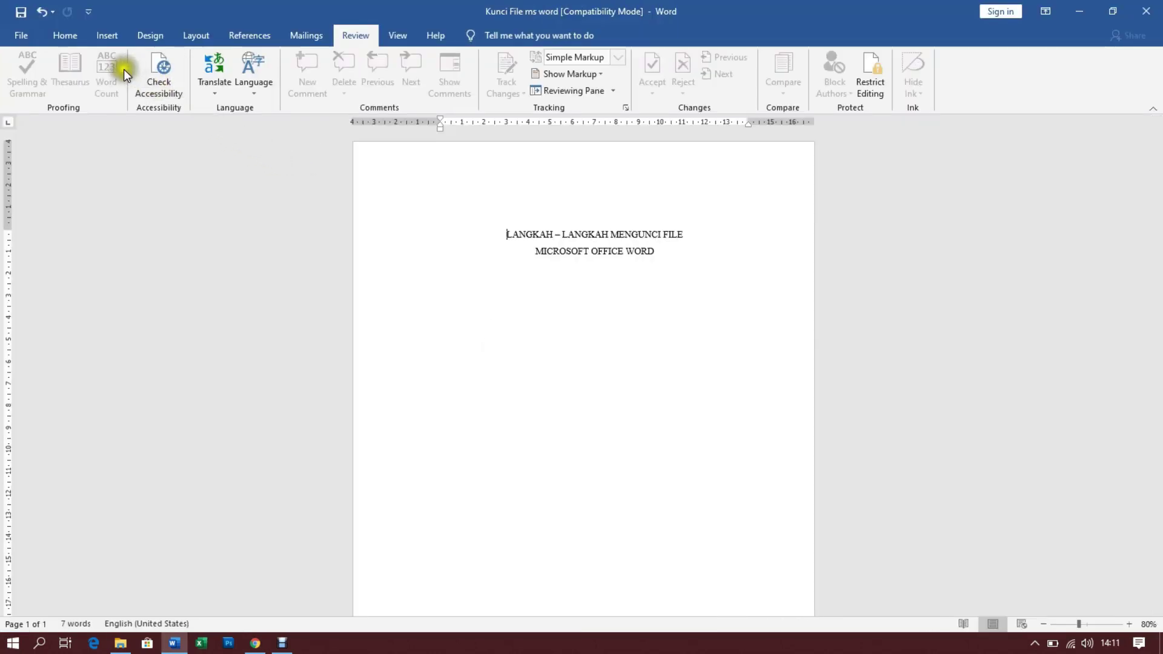
Open the File > Info page and expand its Protect Document options
click(18, 37)
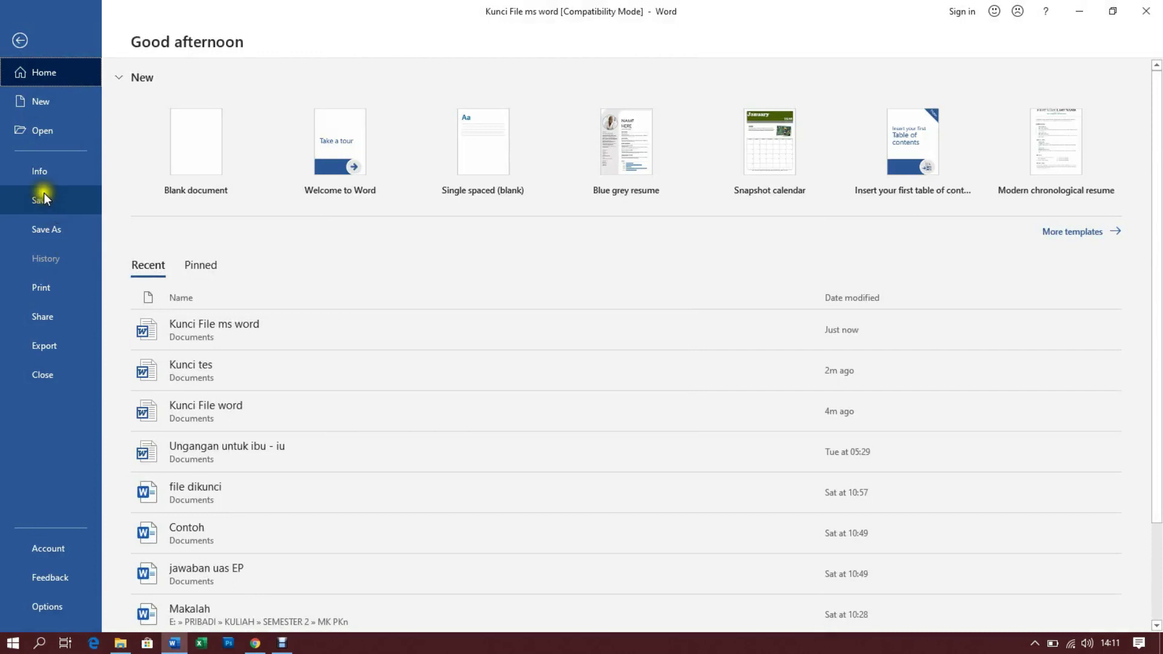
click(39, 173)
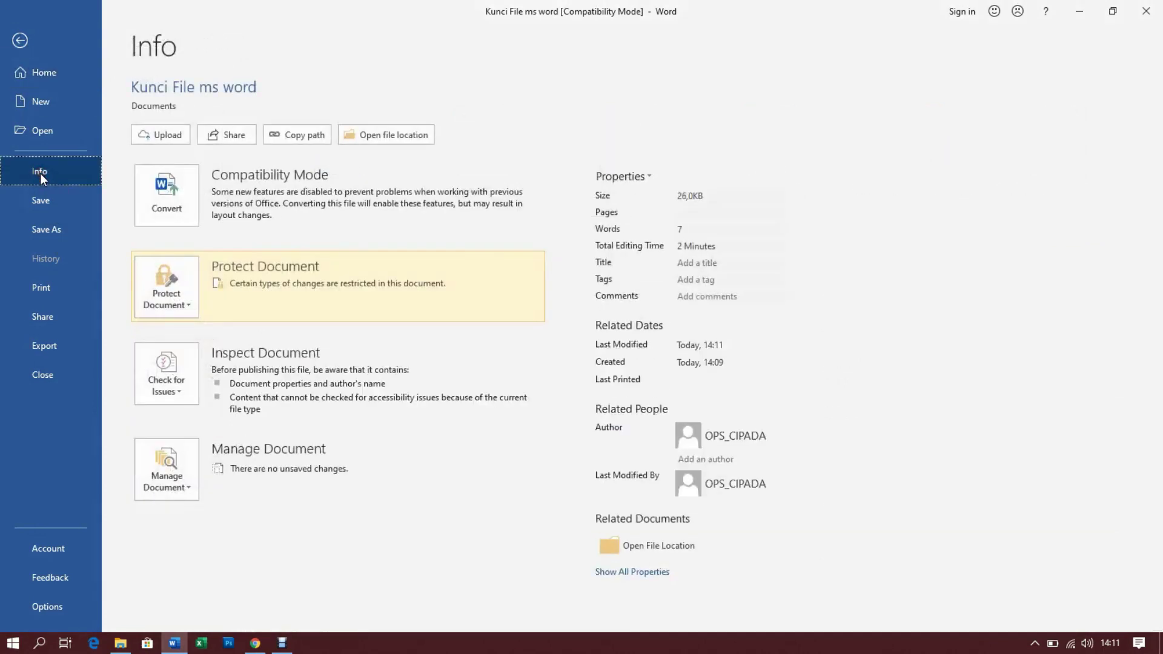
click(190, 304)
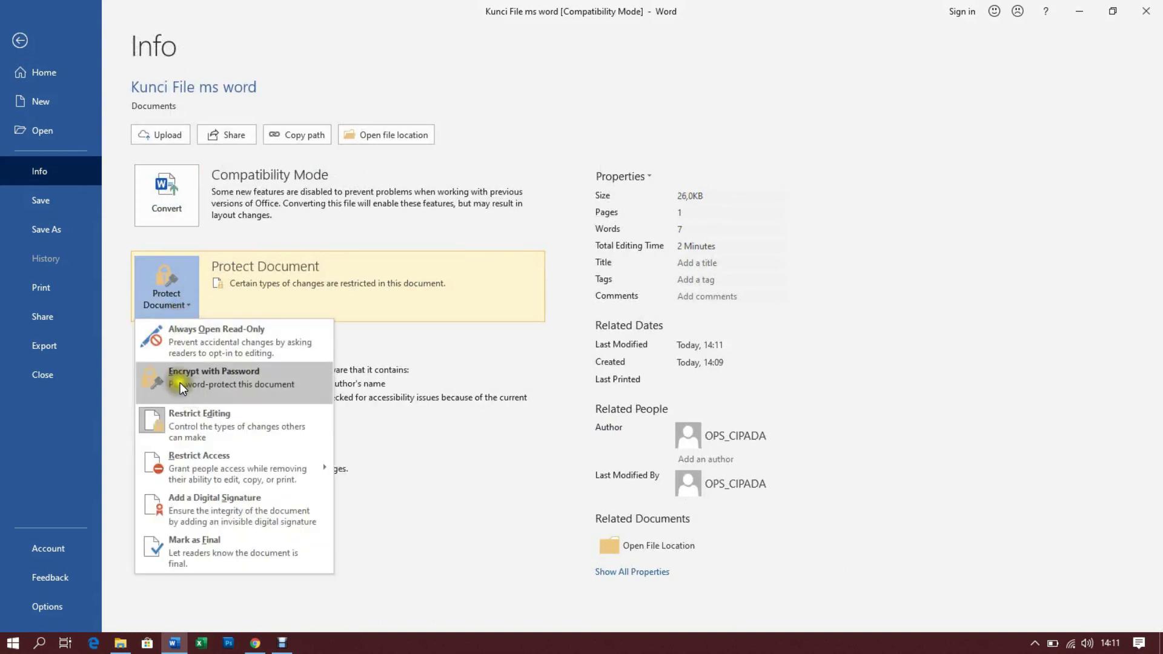
Encrypt 'Kunci File ms word' with a confirmed password, then close the document window
click(195, 381)
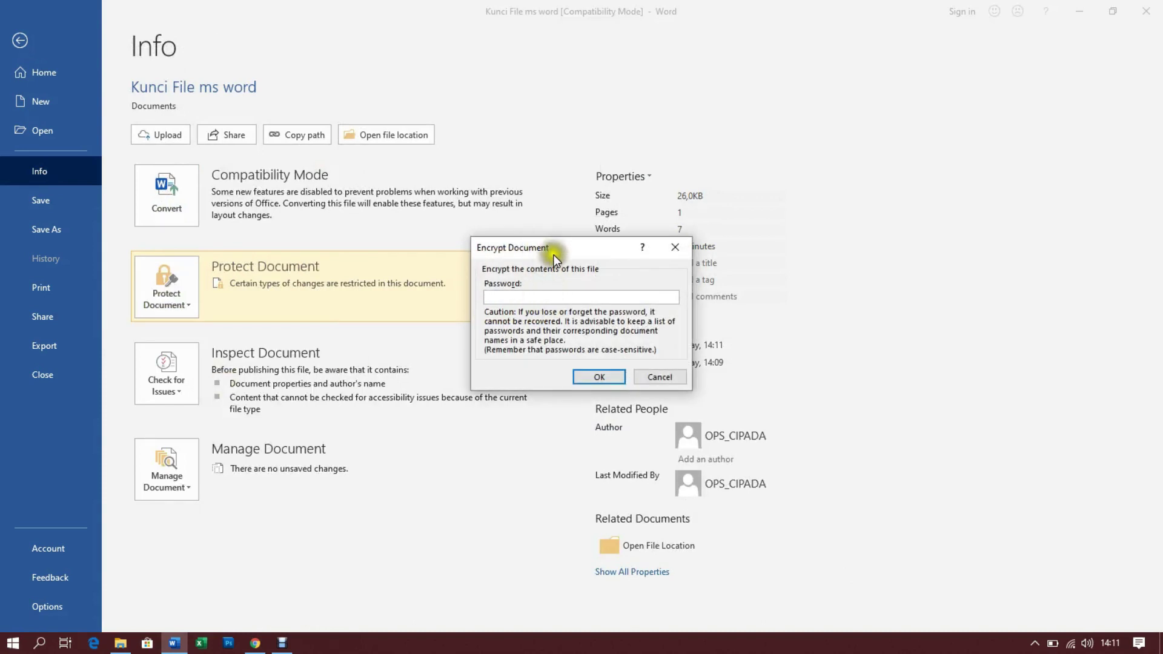
click(544, 293)
text(123456)
click(599, 377)
text(123456)
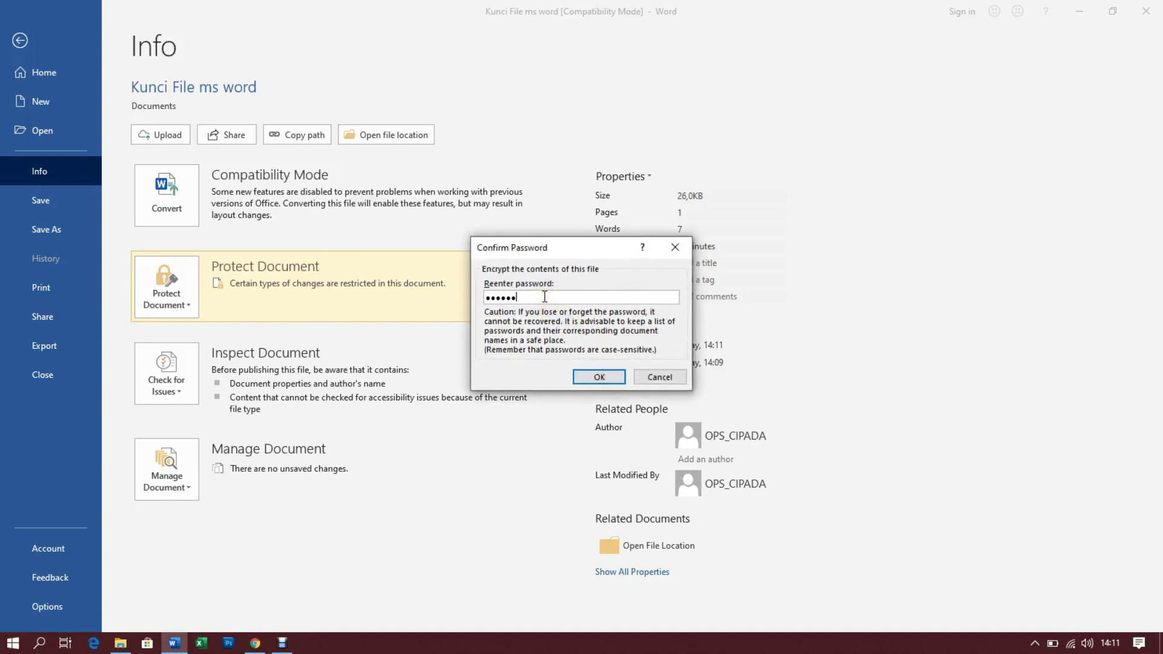
click(605, 378)
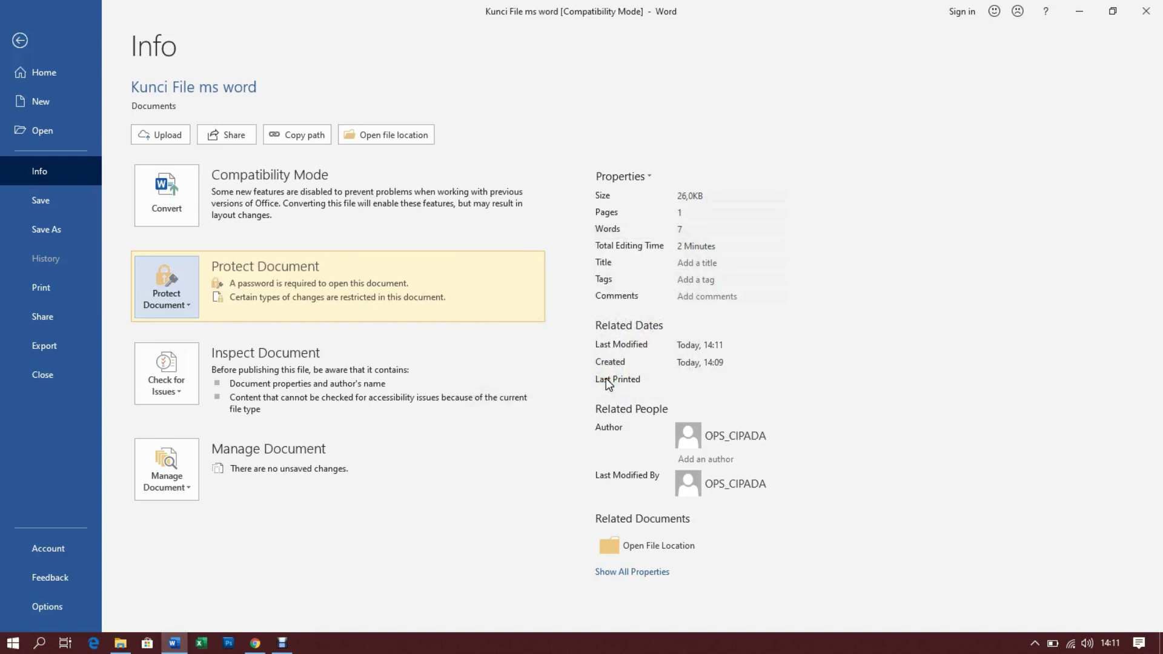
click(1147, 12)
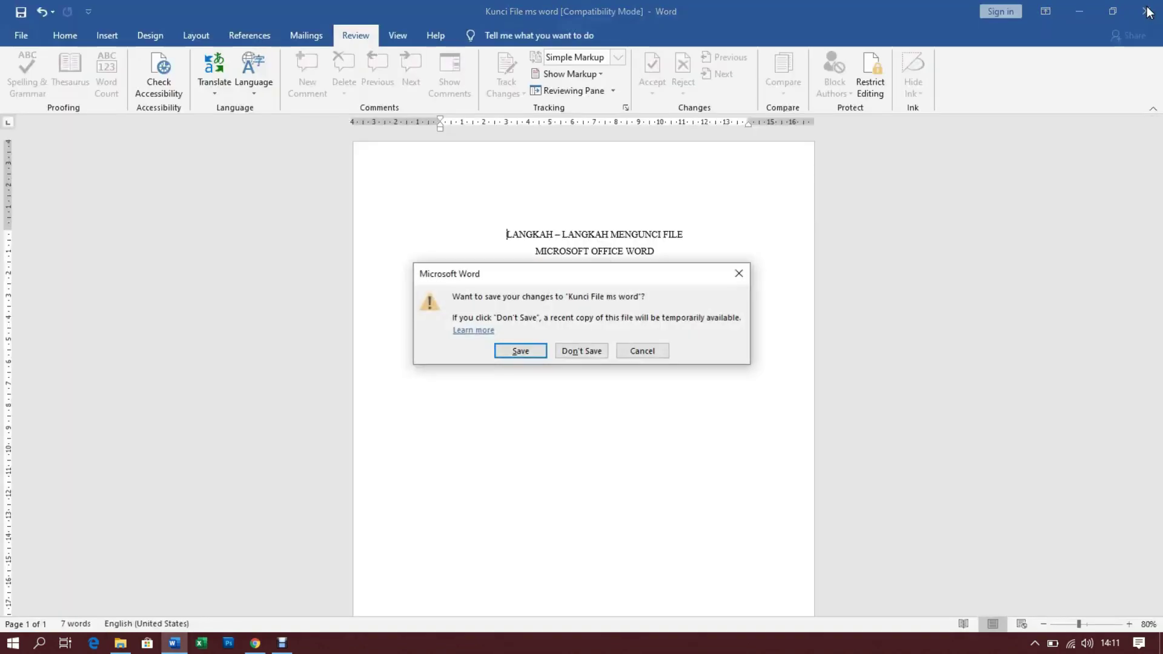
Save the changes, refresh the Documents folder, and reopen 'Kunci File ms word'
click(520, 351)
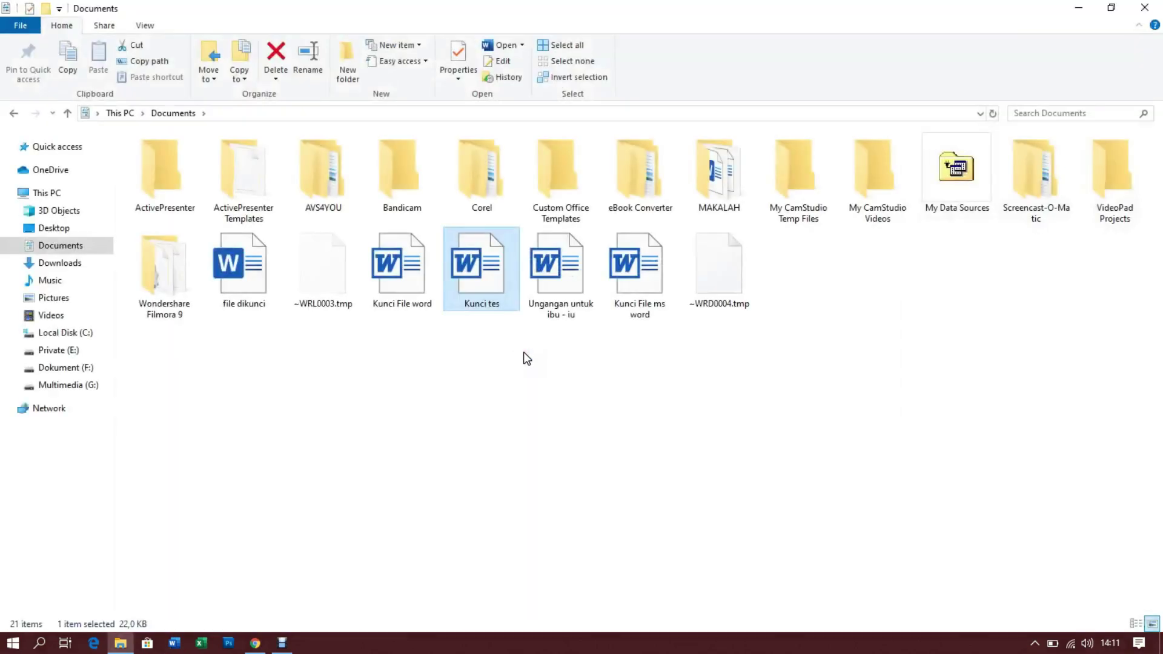
right_click(468, 373)
click(518, 431)
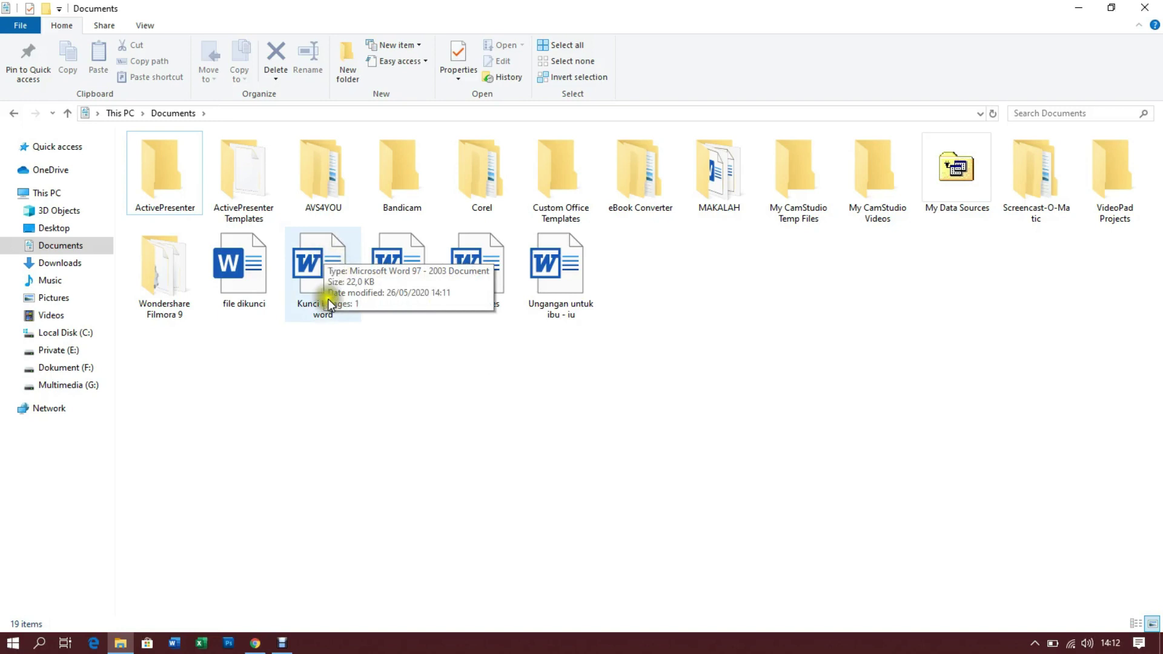
double_click(319, 265)
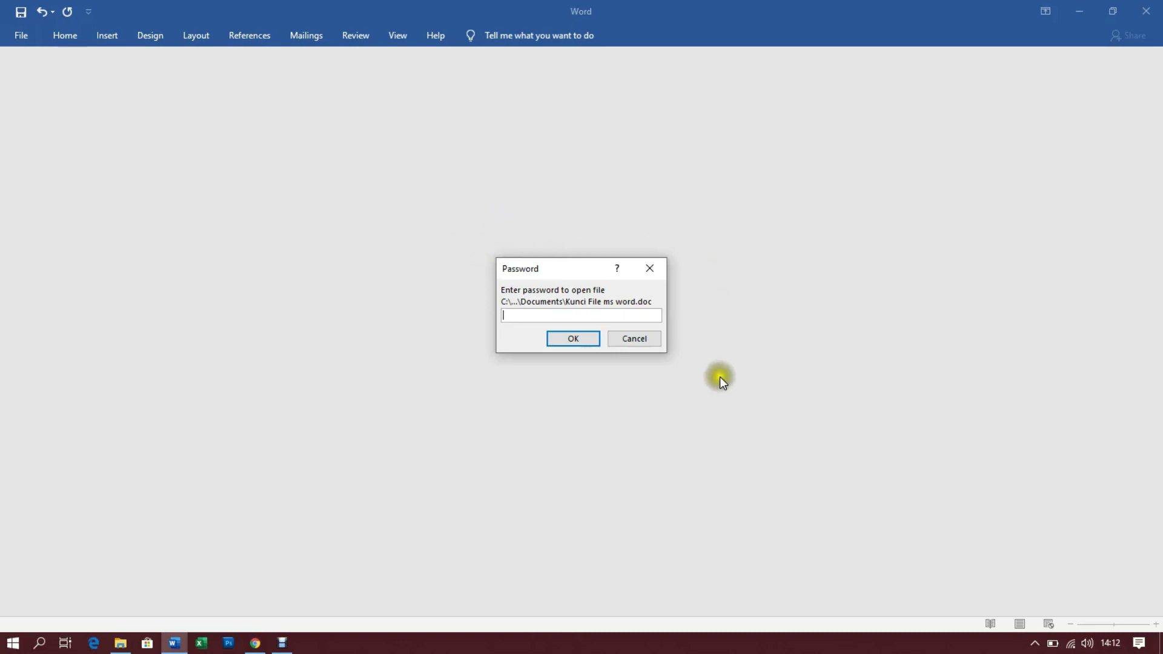
Enter the file's password to open 'Kunci File ms word' and place the caret at the title
click(504, 313)
click(528, 316)
text(••••••)
click(564, 340)
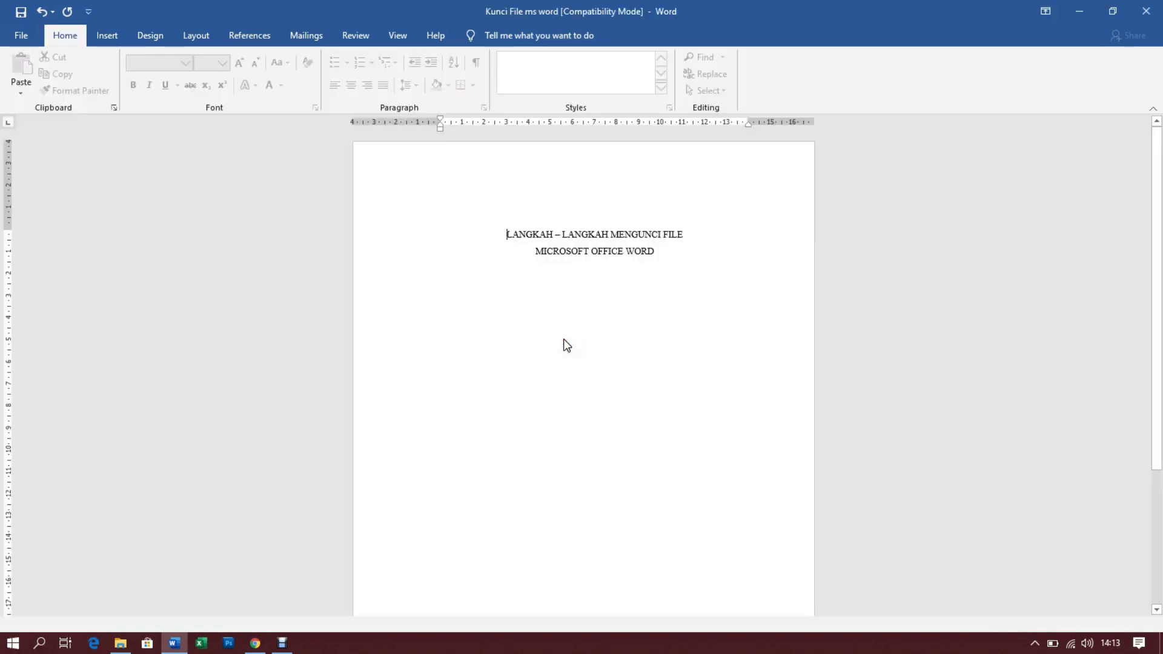
click(515, 238)
click(478, 213)
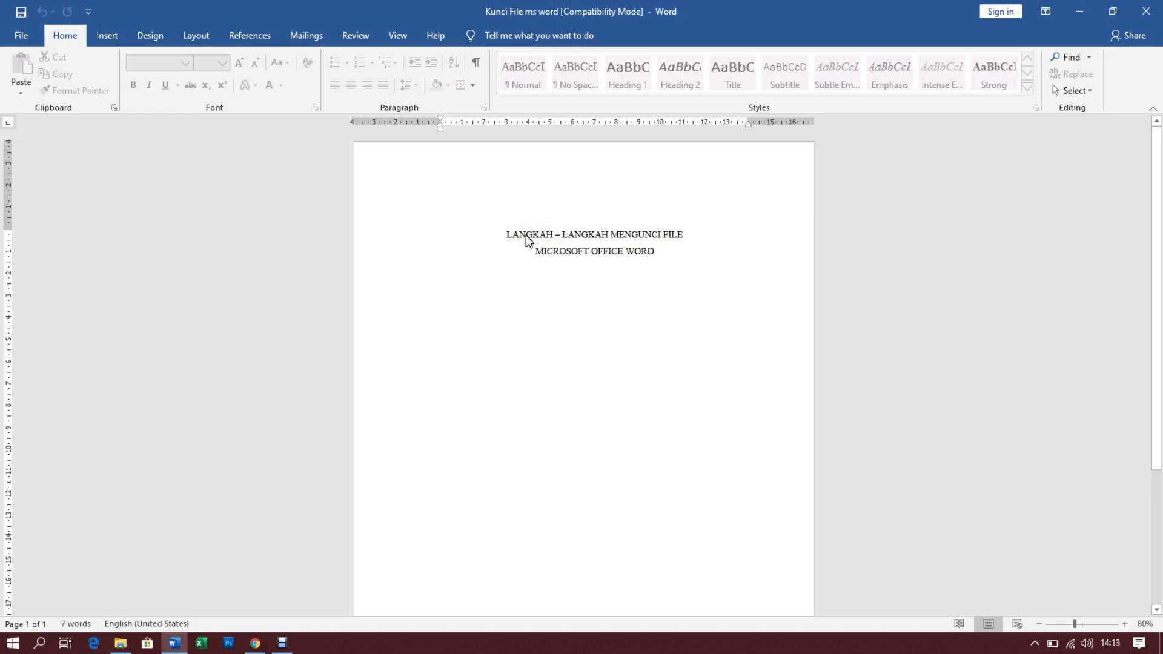
Repeatedly select and deselect the first title line to check how the protected text responds
triple_click(529, 227)
click(656, 246)
scroll(596, 303, down, 1)
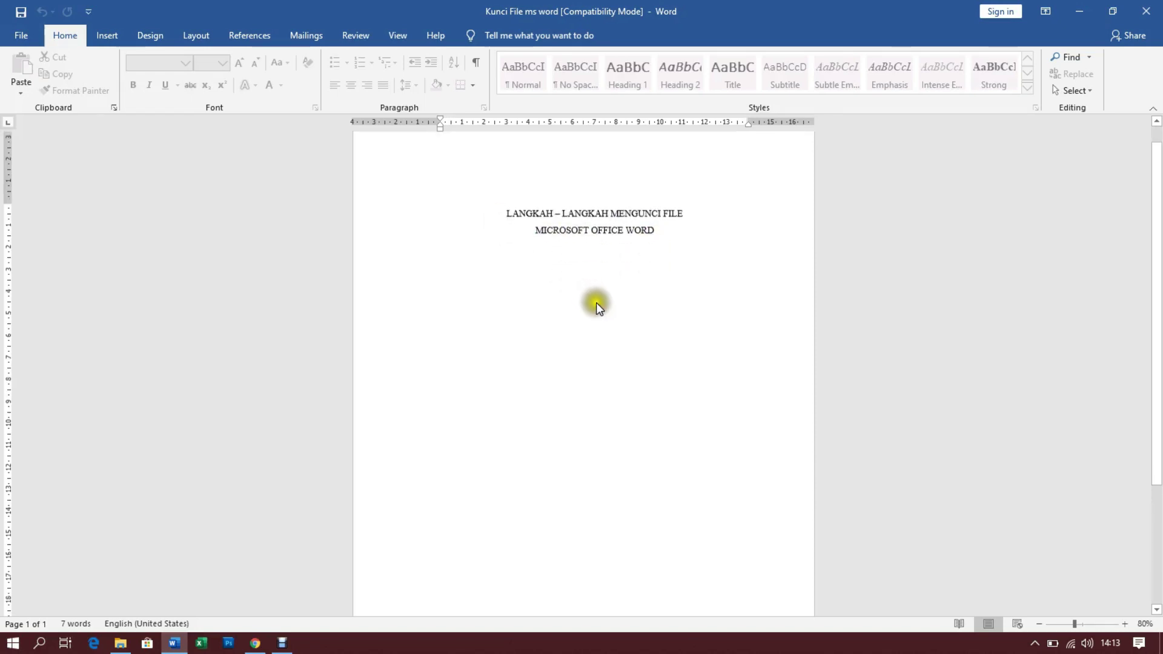
scroll(665, 225, up, 1)
click(658, 242)
drag(493, 229, 677, 239)
click(674, 259)
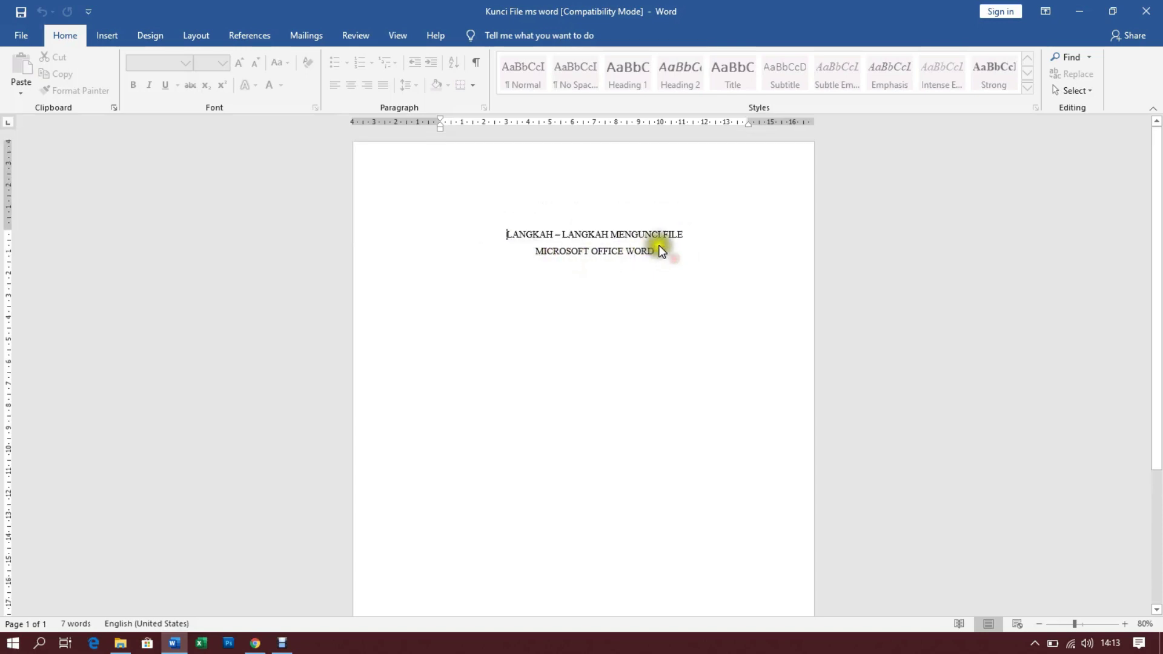
drag(493, 231, 547, 236)
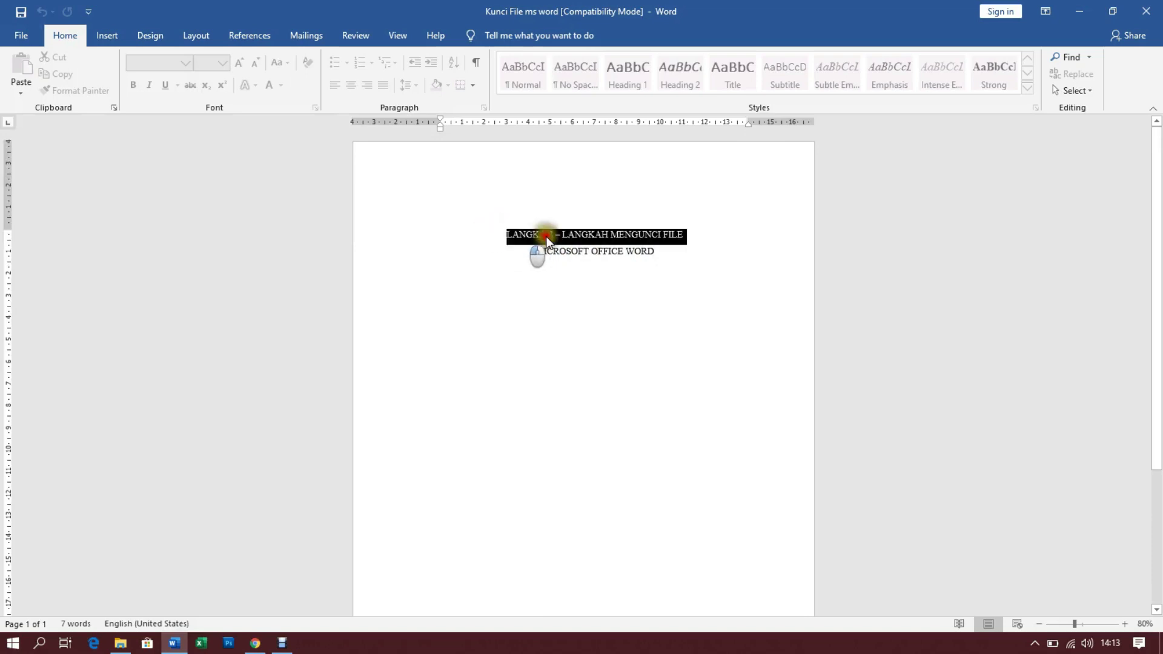
click(660, 257)
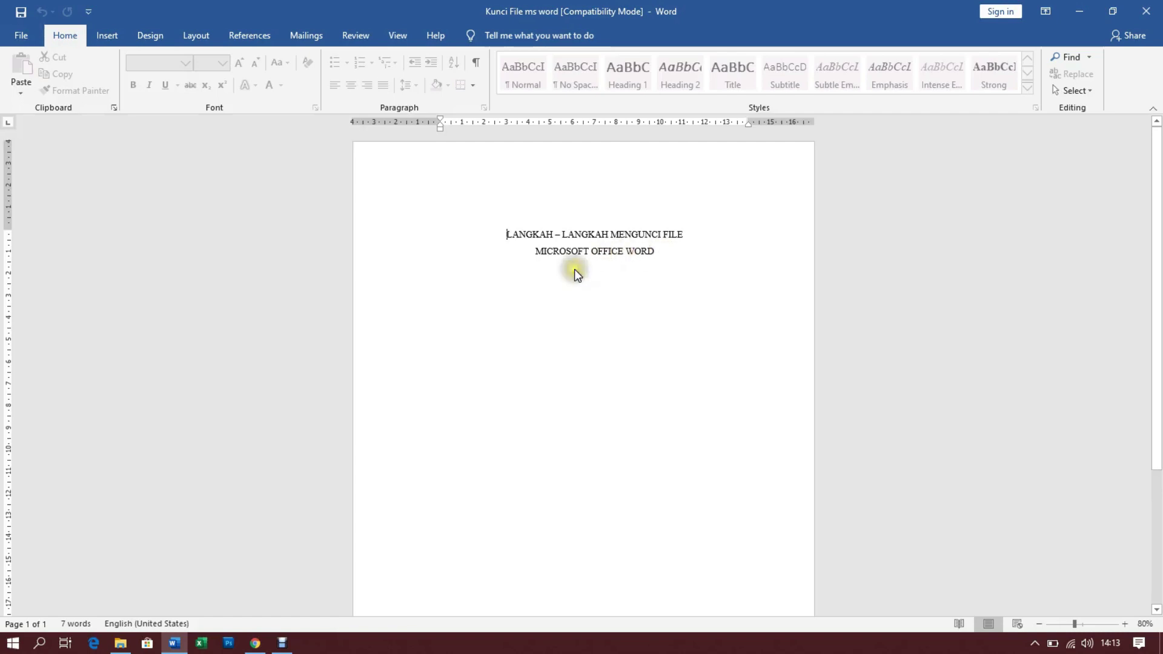
drag(499, 234, 658, 255)
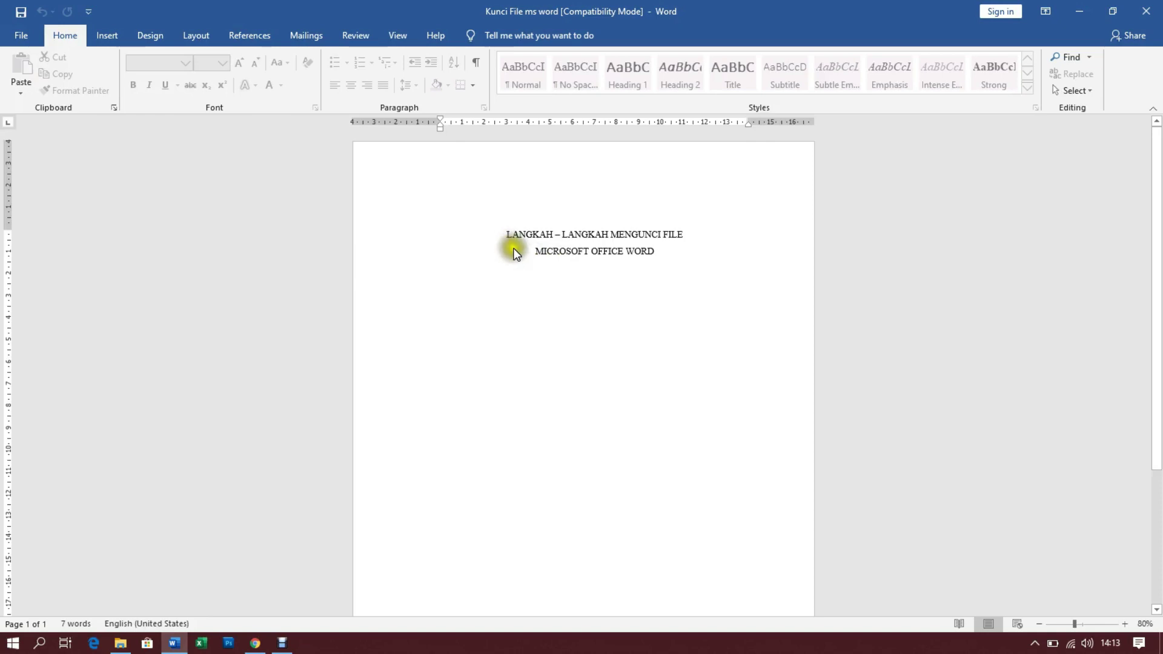
drag(501, 232, 670, 249)
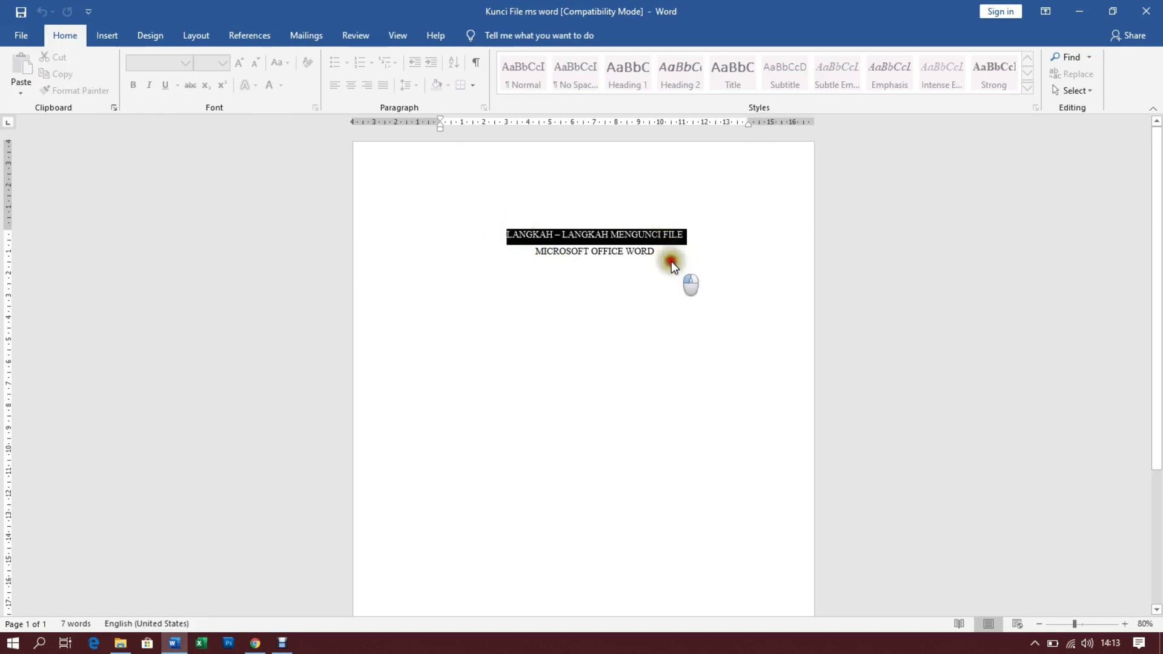
click(671, 261)
Select the first title line, place the insertion point after WORD, and switch to Review
click(504, 235)
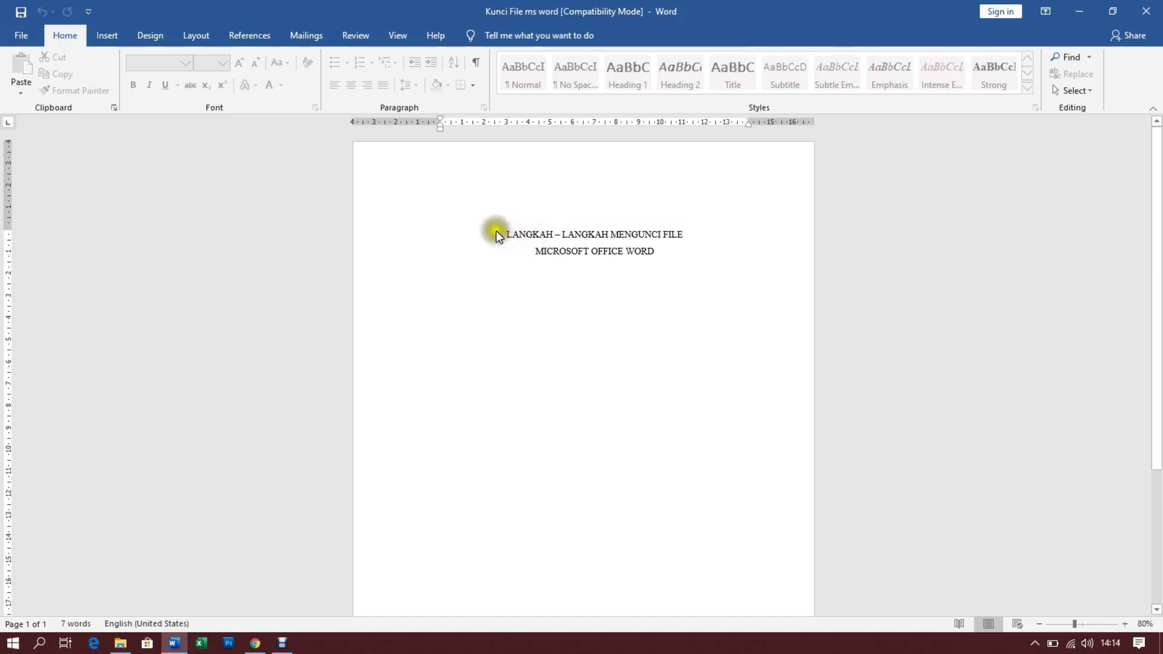
triple_click(496, 231)
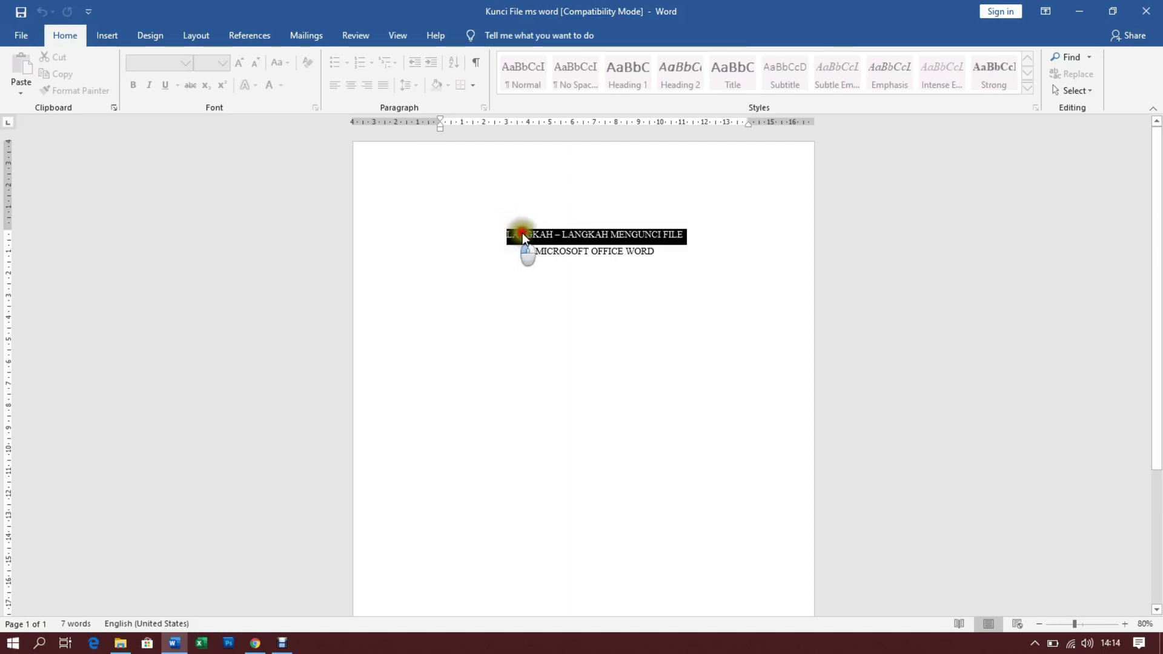
click(654, 249)
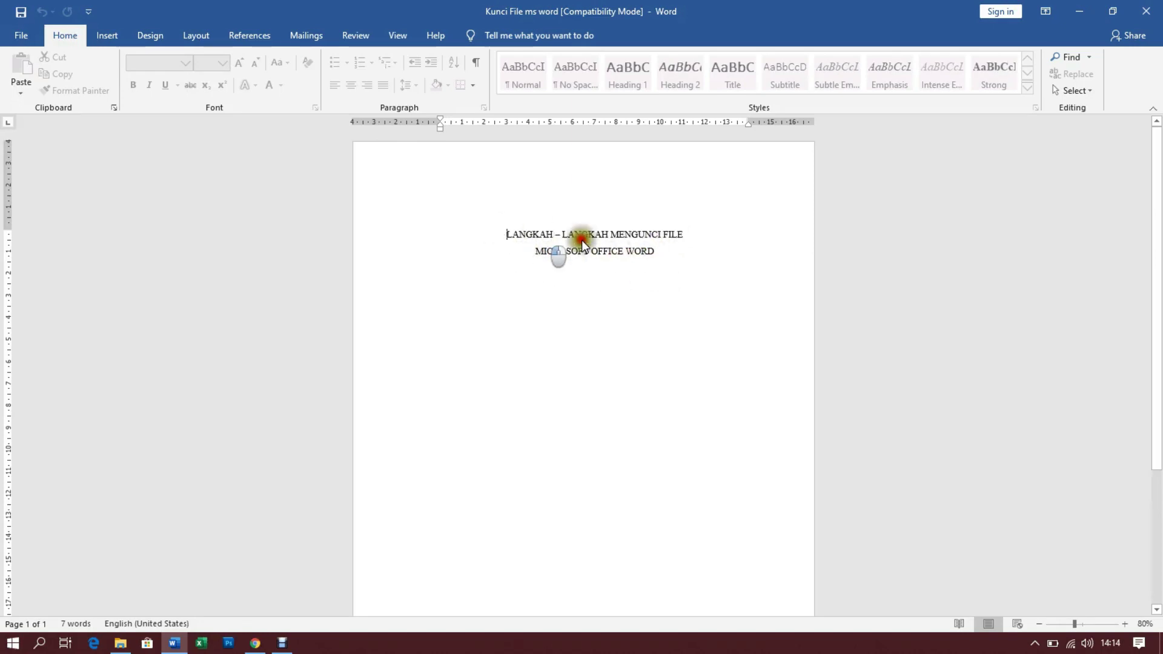
click(354, 35)
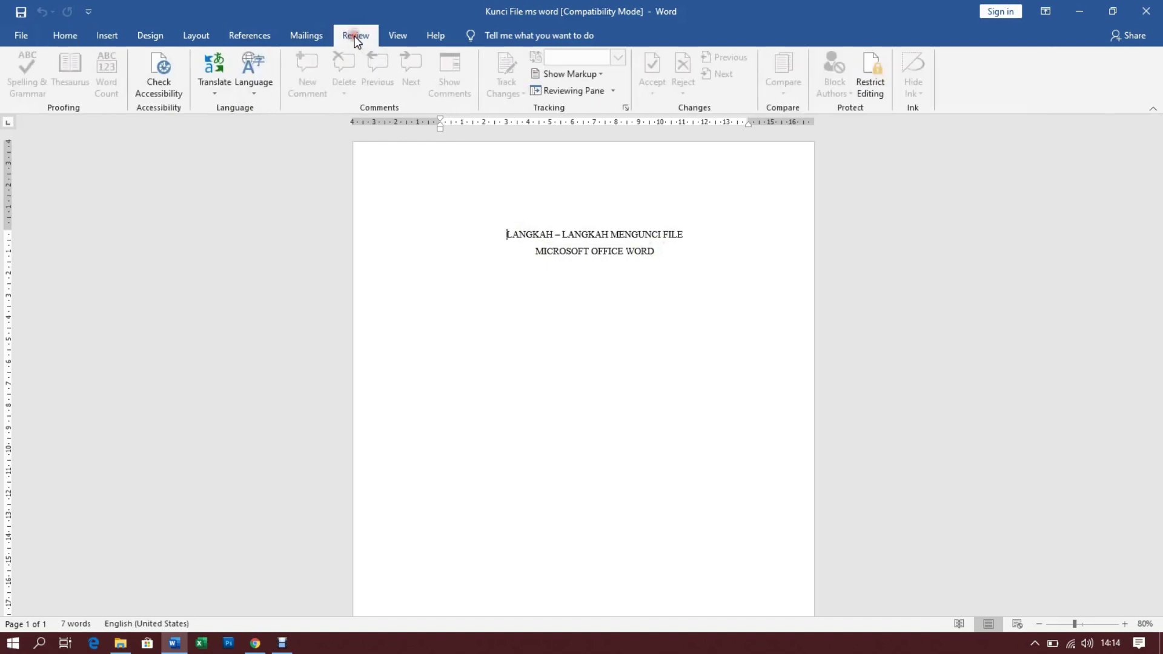
Stop the editing protection under Restrict Editing by entering the document's password
click(876, 90)
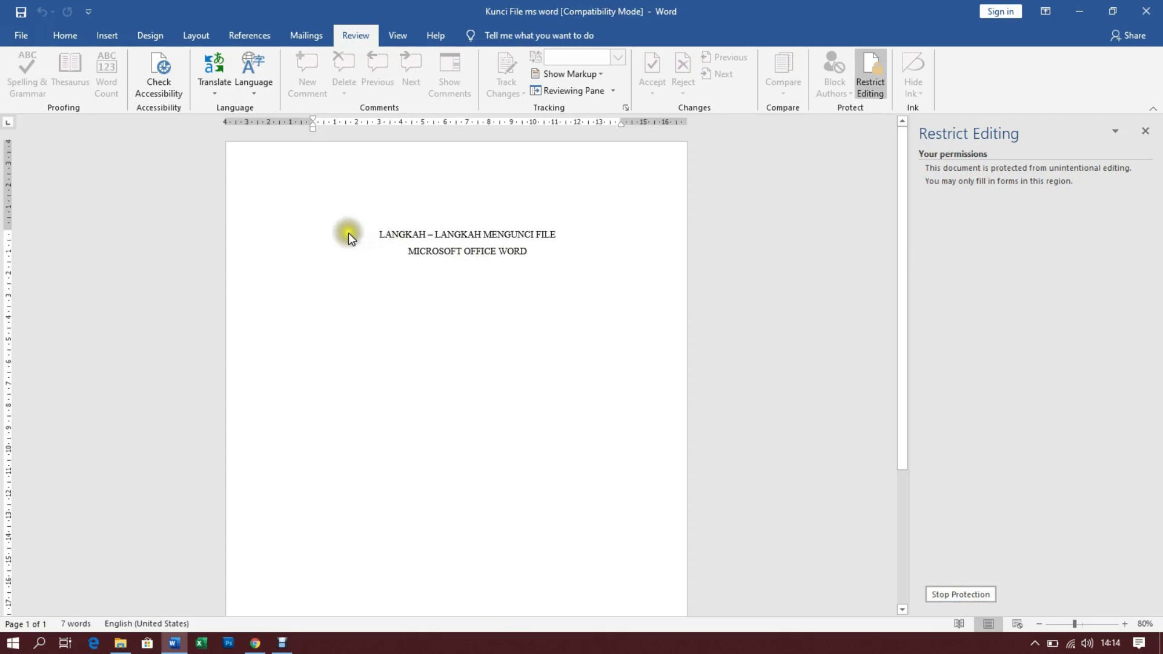
click(960, 595)
click(545, 311)
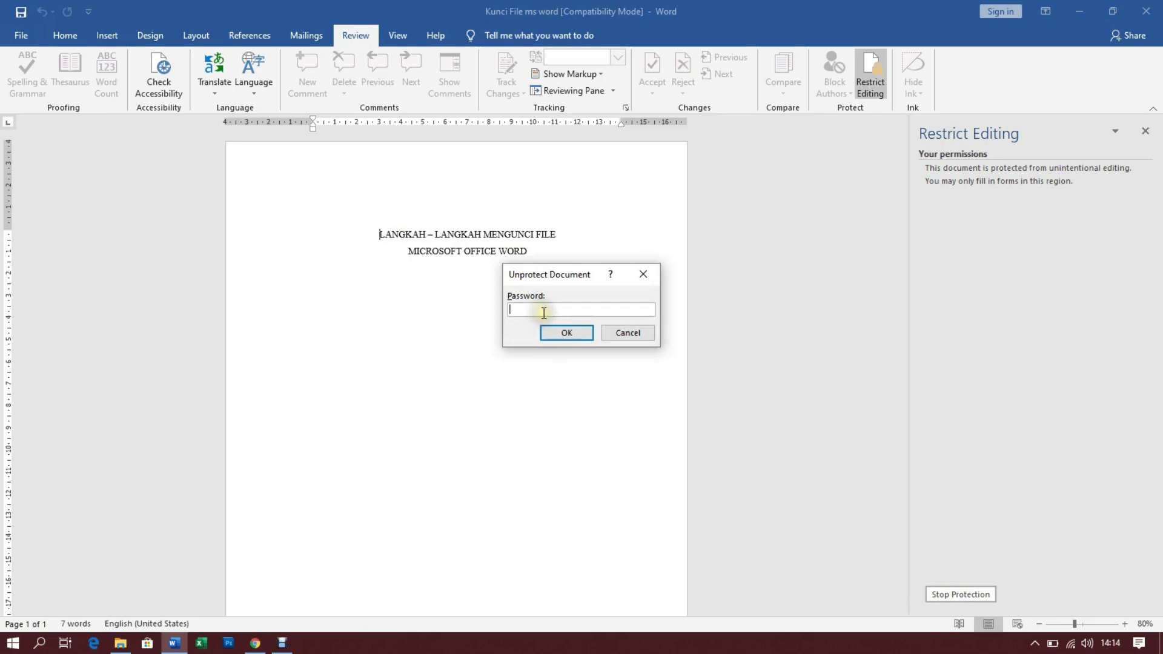
text(123456)
click(566, 334)
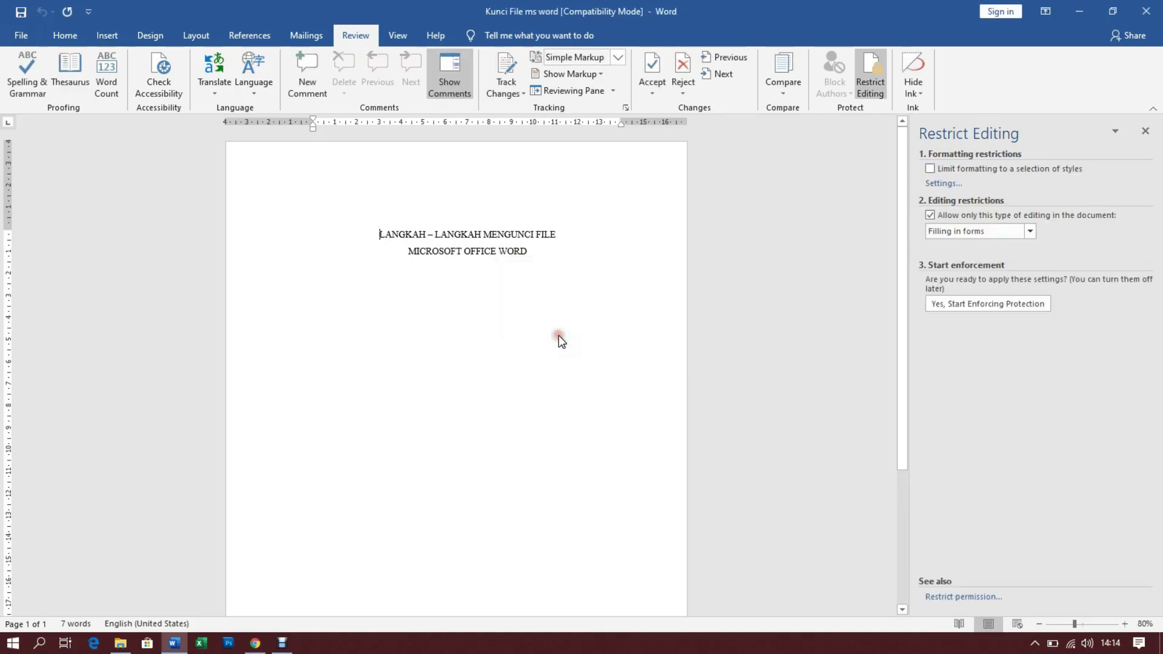
Delete the last letters of WORD in the title and retype ORD to confirm editing works
click(528, 252)
key(BackSpace)
key(BackSpace)
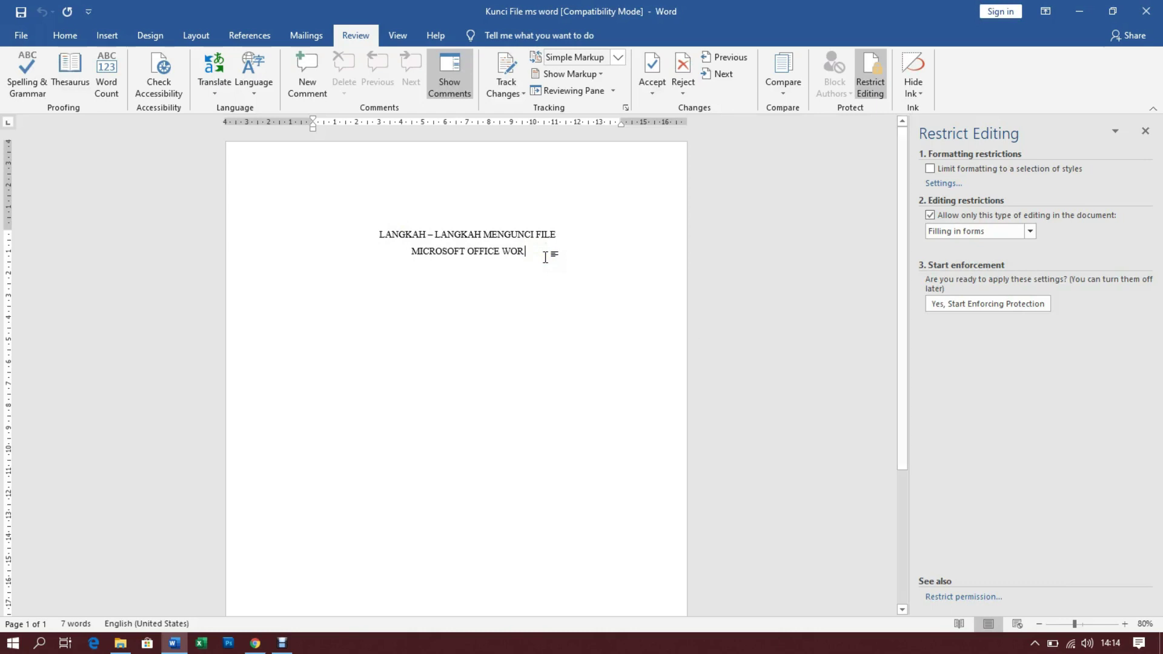
key(BackSpace)
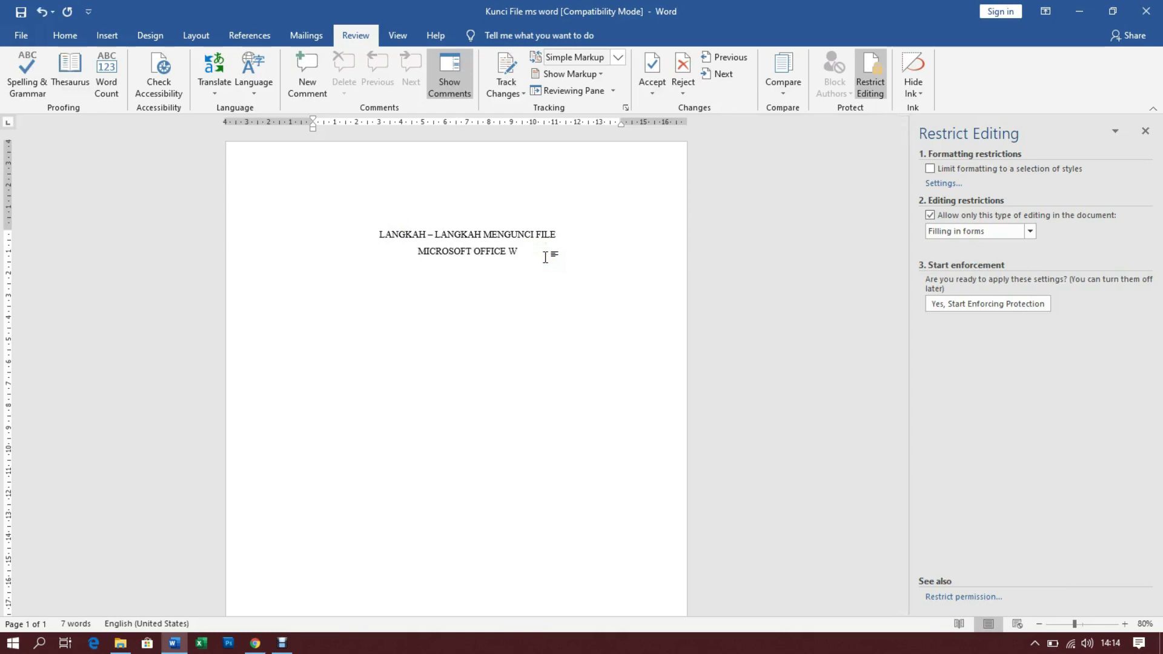
text(ORD)
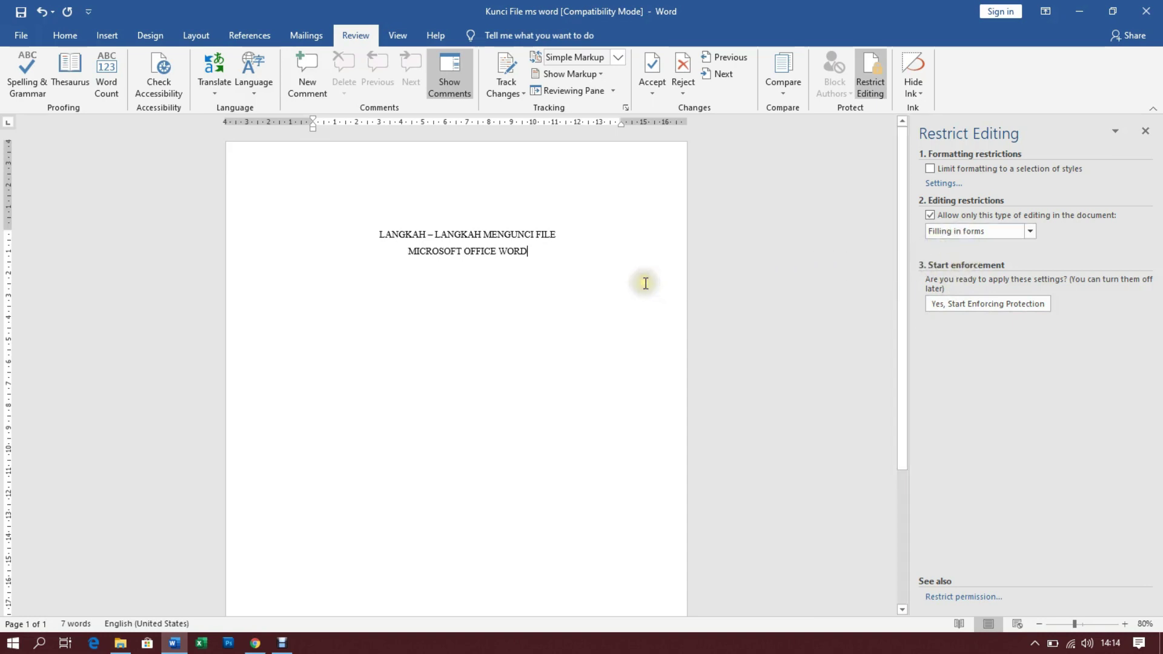
Close the Restrict Editing pane and go to the File backstage view
click(1144, 132)
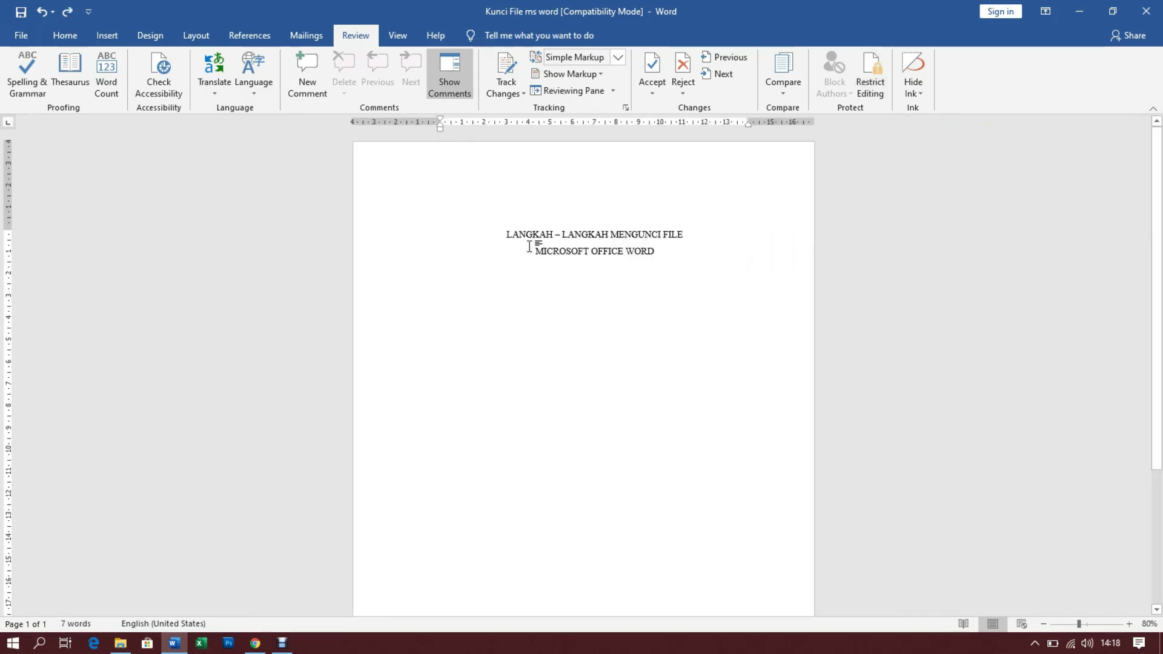
click(533, 252)
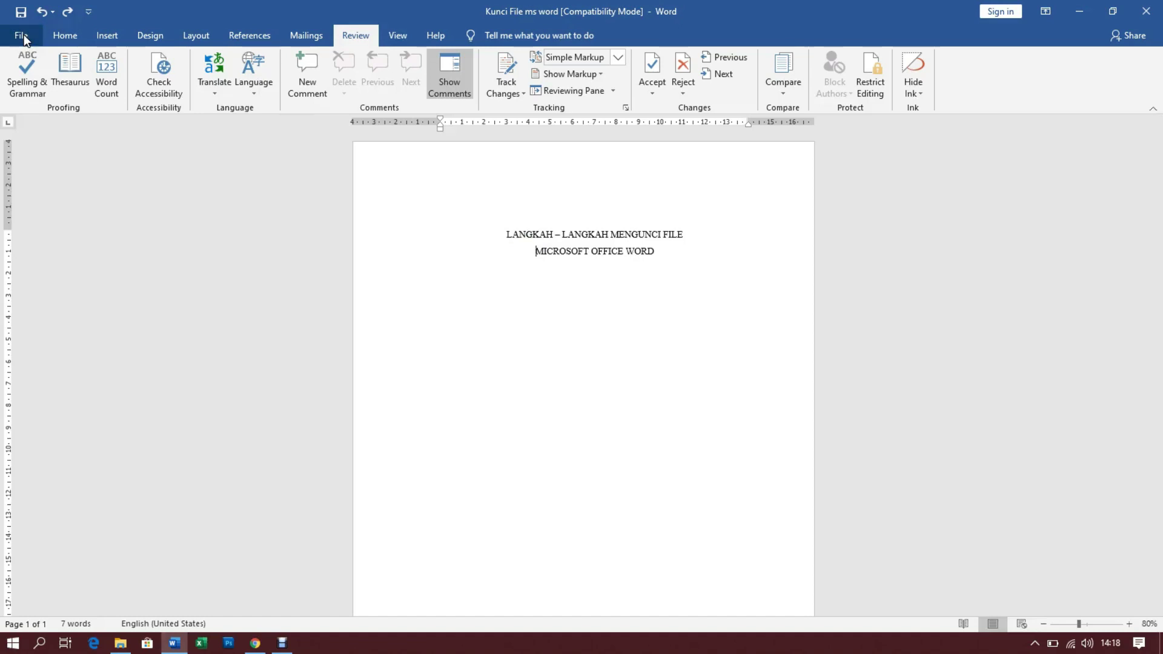
click(24, 36)
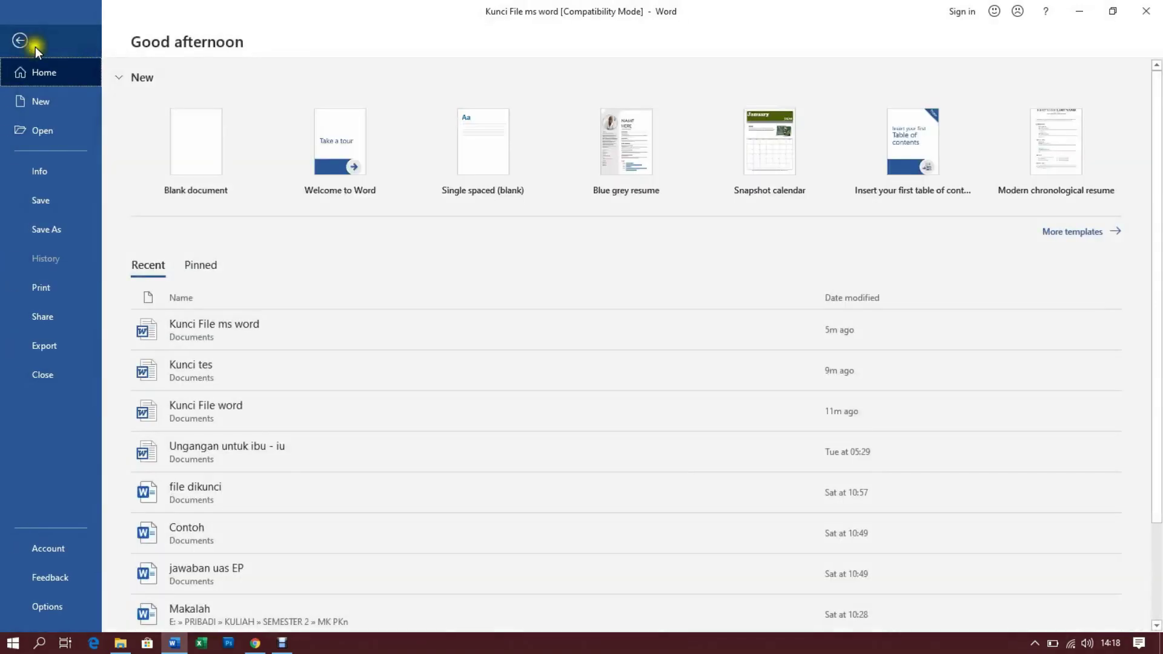
Remove the opening password via Info > Protect Document > Encrypt with Password, leaving it blank
click(37, 173)
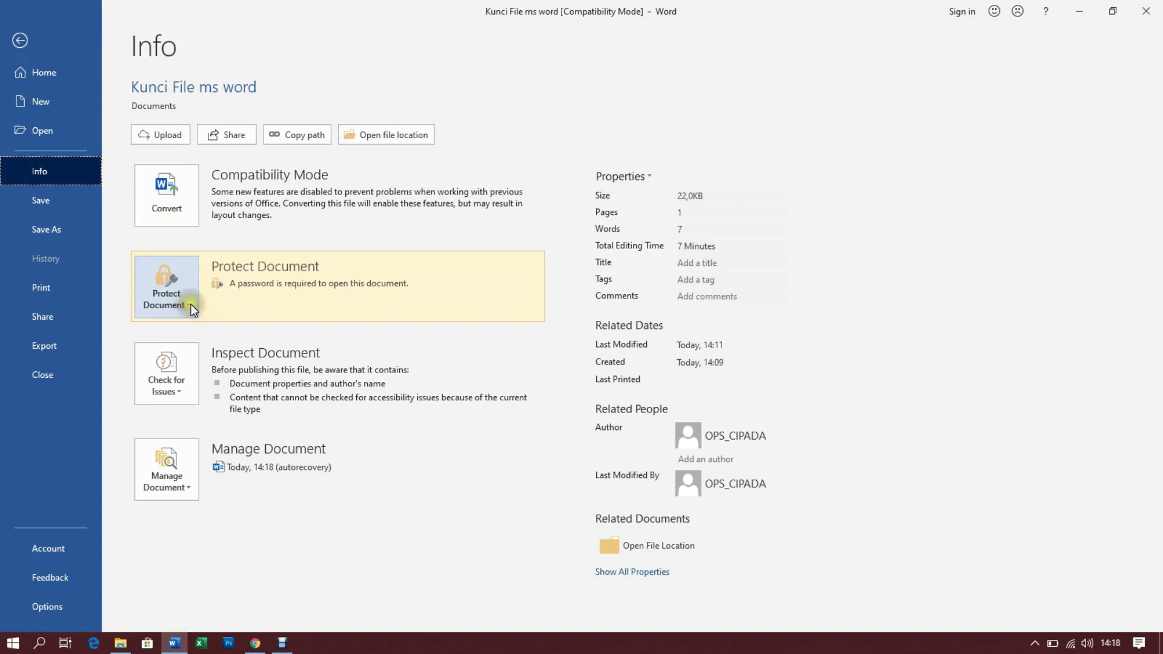
click(190, 304)
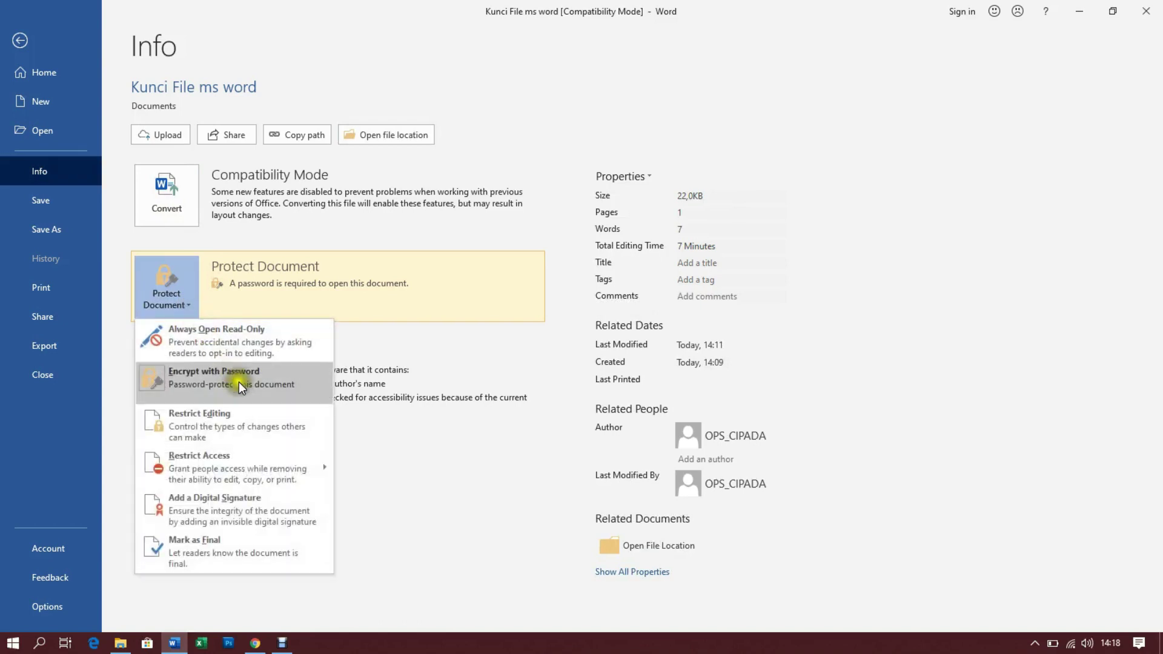
click(221, 384)
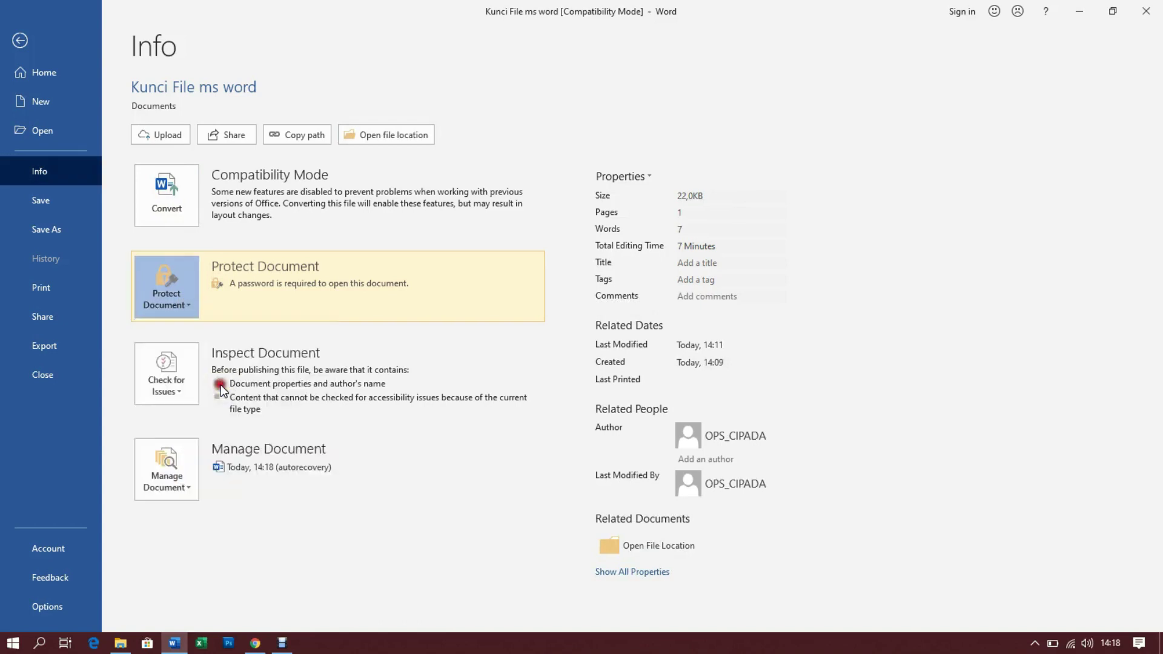
text(123456)
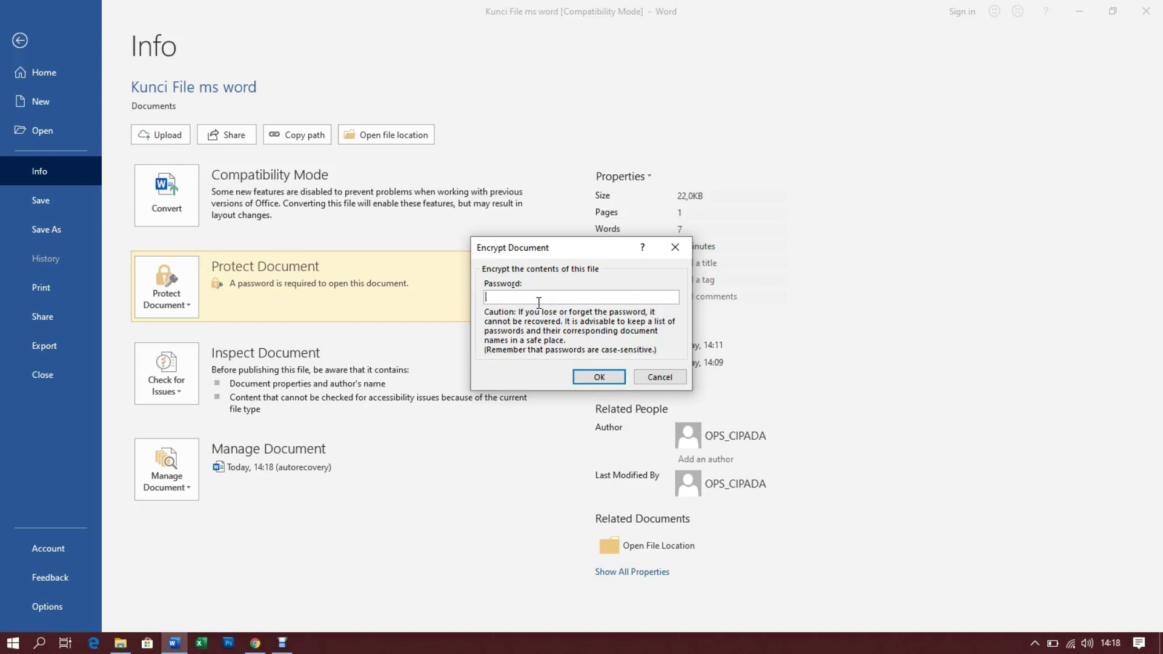
click(599, 377)
Close the document saving changes, then reopen 'Kunci File ms word' from Explorer
click(1146, 11)
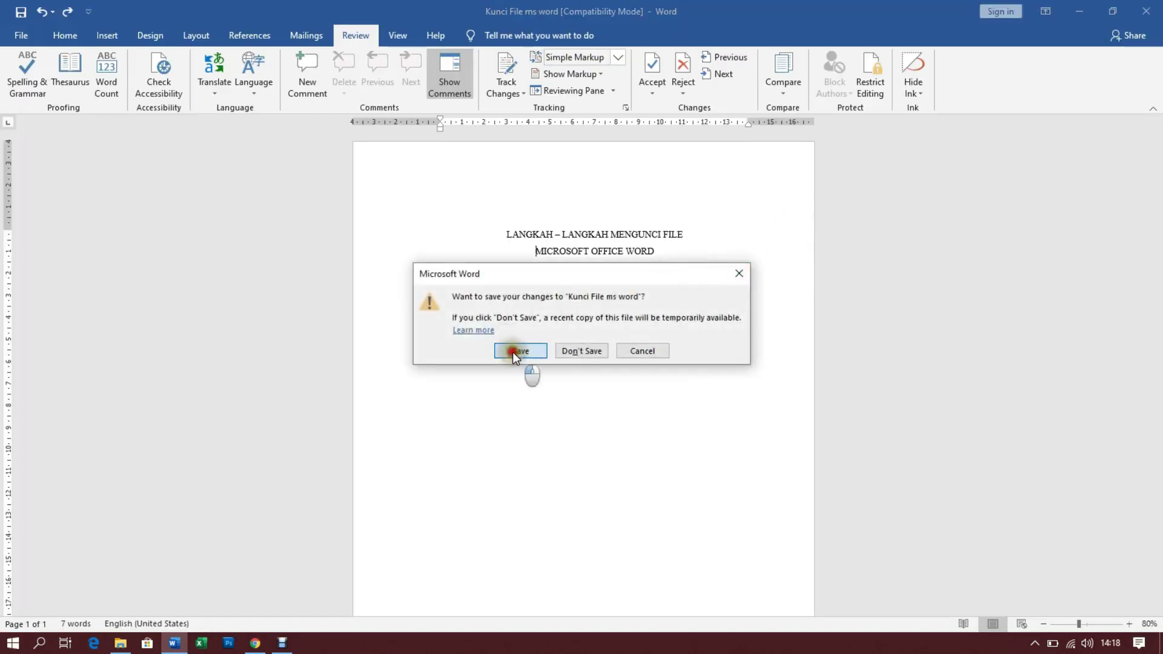
click(512, 351)
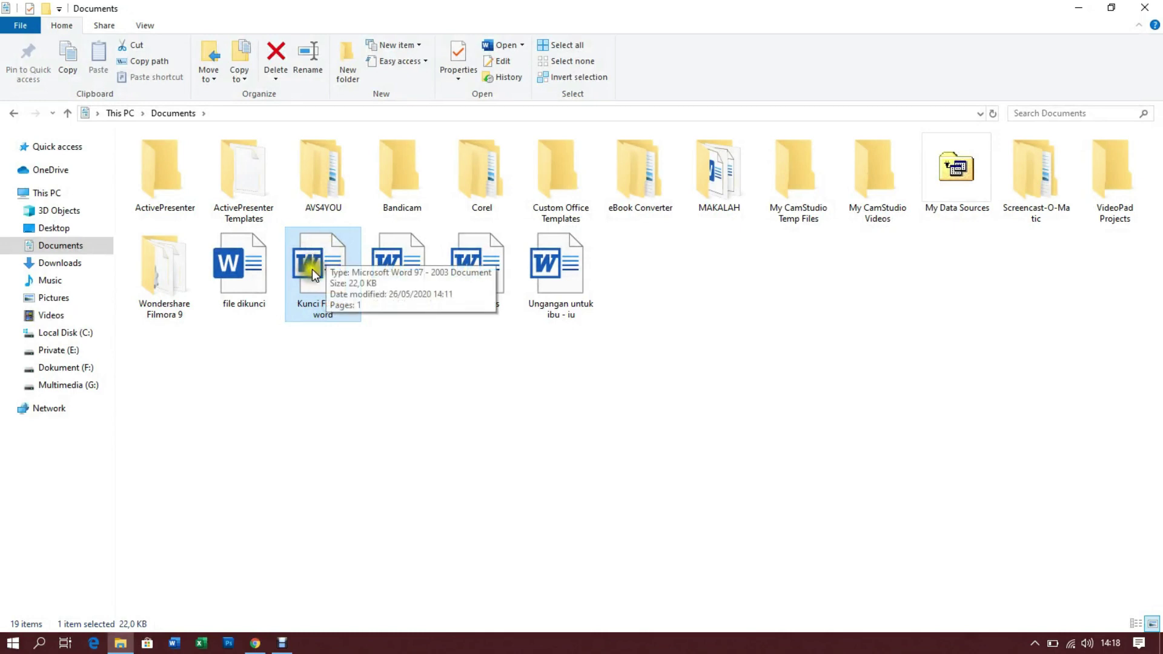
double_click(315, 267)
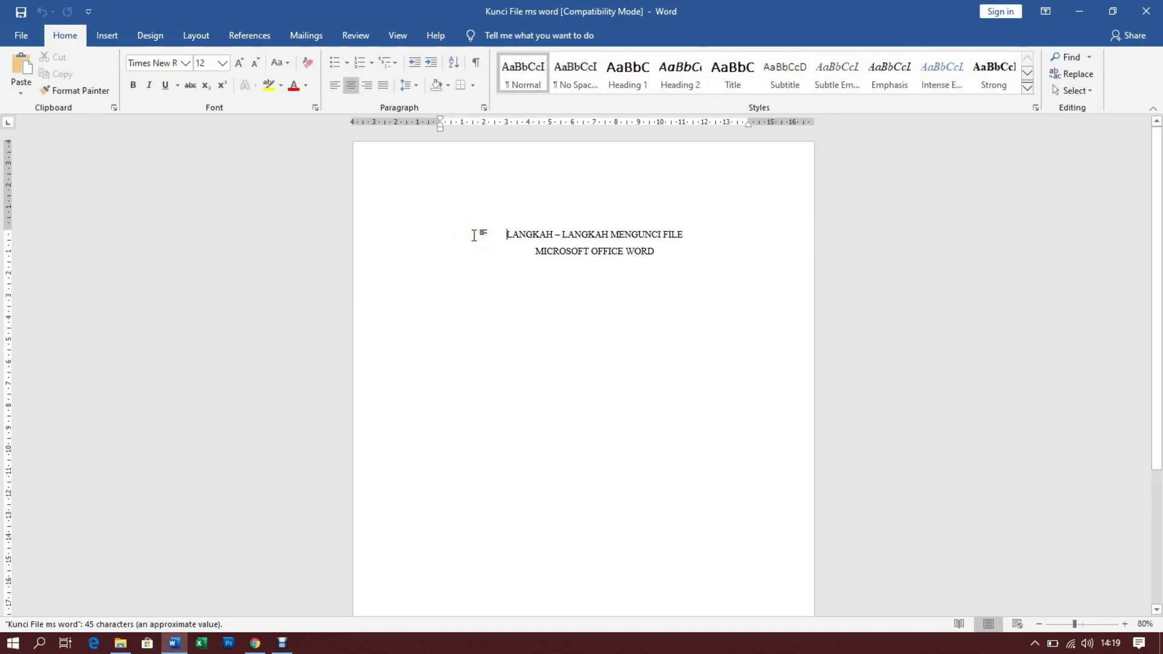
Delete the final D of WORD in the second title line, then select the MICROSOFT OFFICE WORD line
drag(657, 250, 460, 238)
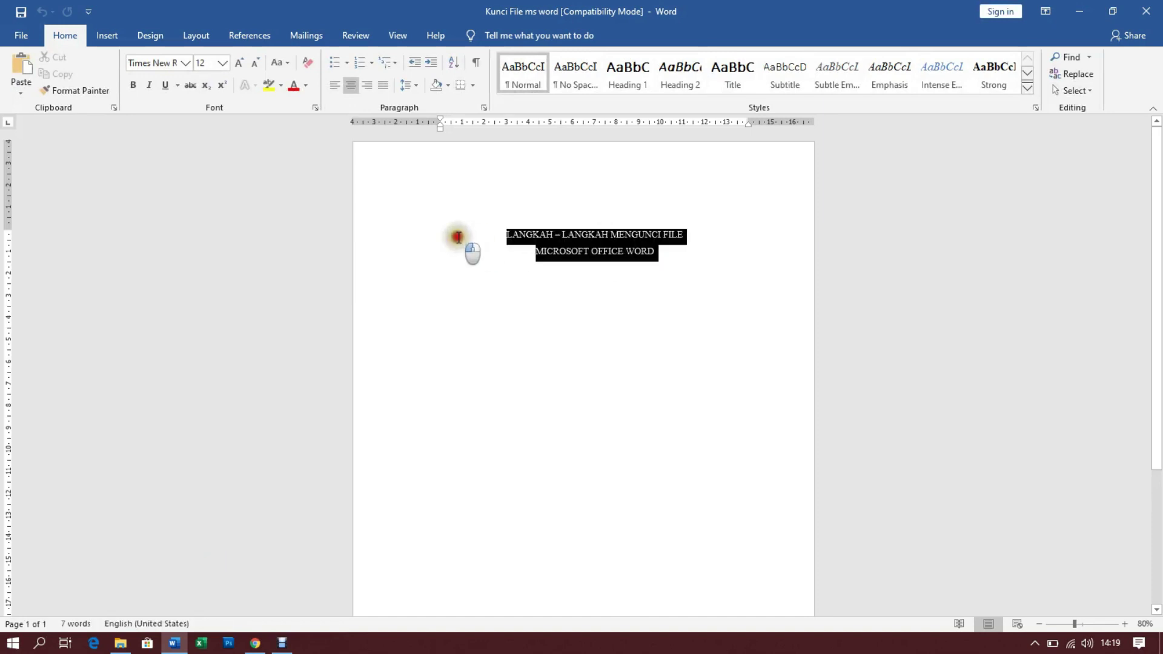
click(658, 256)
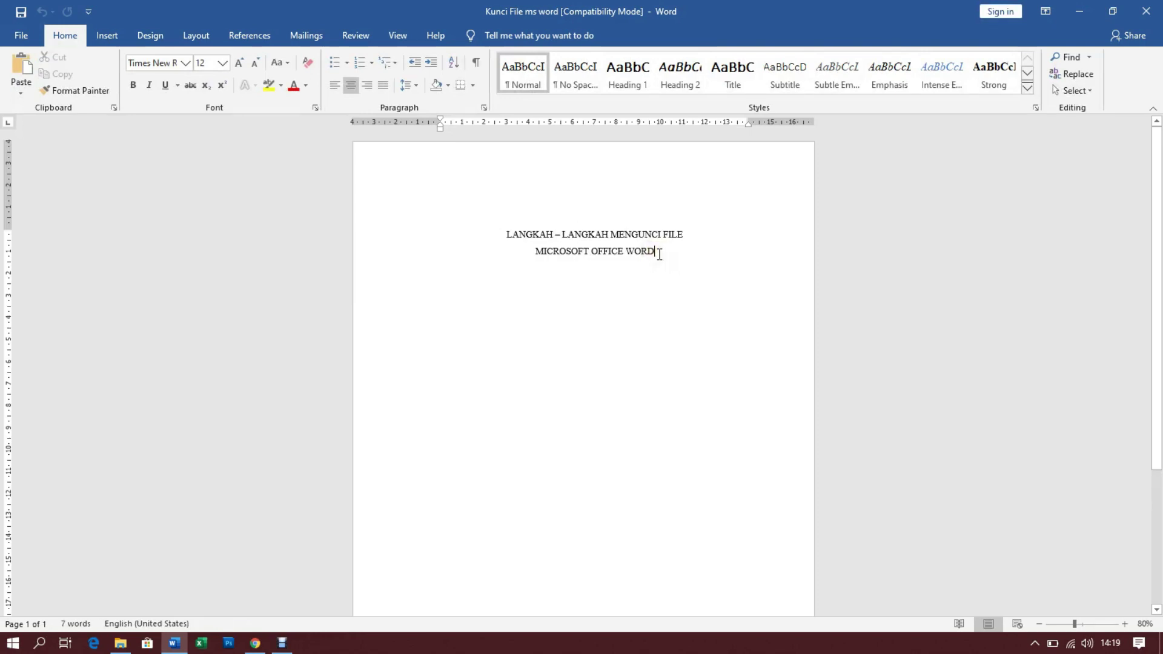
click(659, 253)
click(527, 251)
click(531, 250)
click(665, 252)
key(BackSpace)
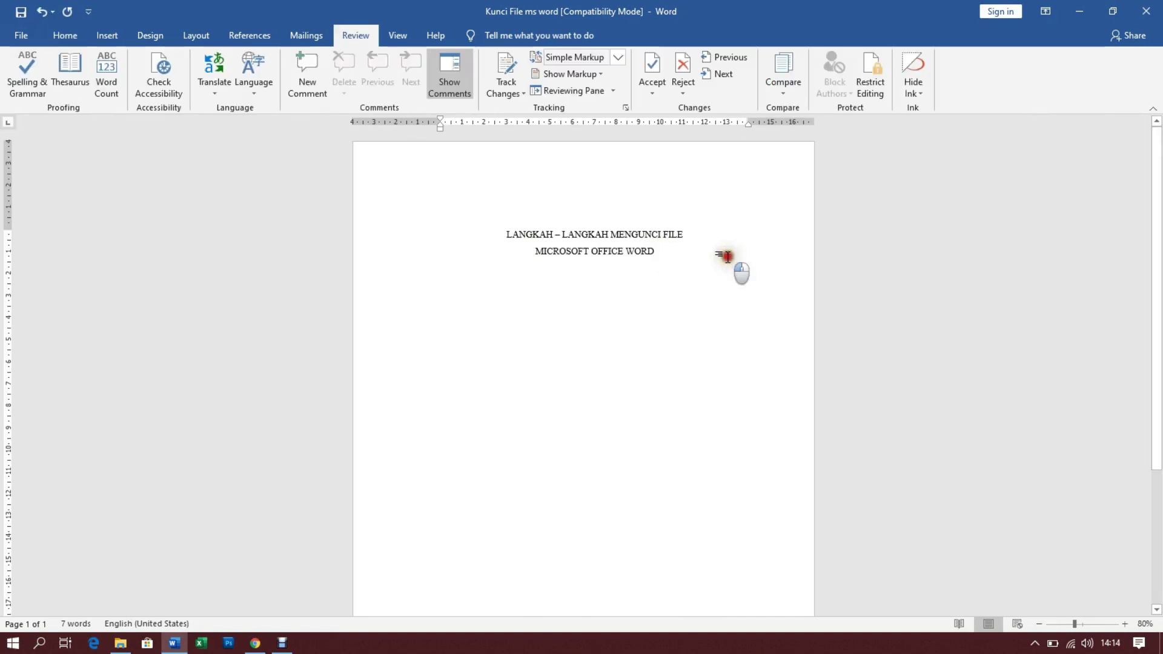
drag(658, 253, 534, 252)
click(651, 283)
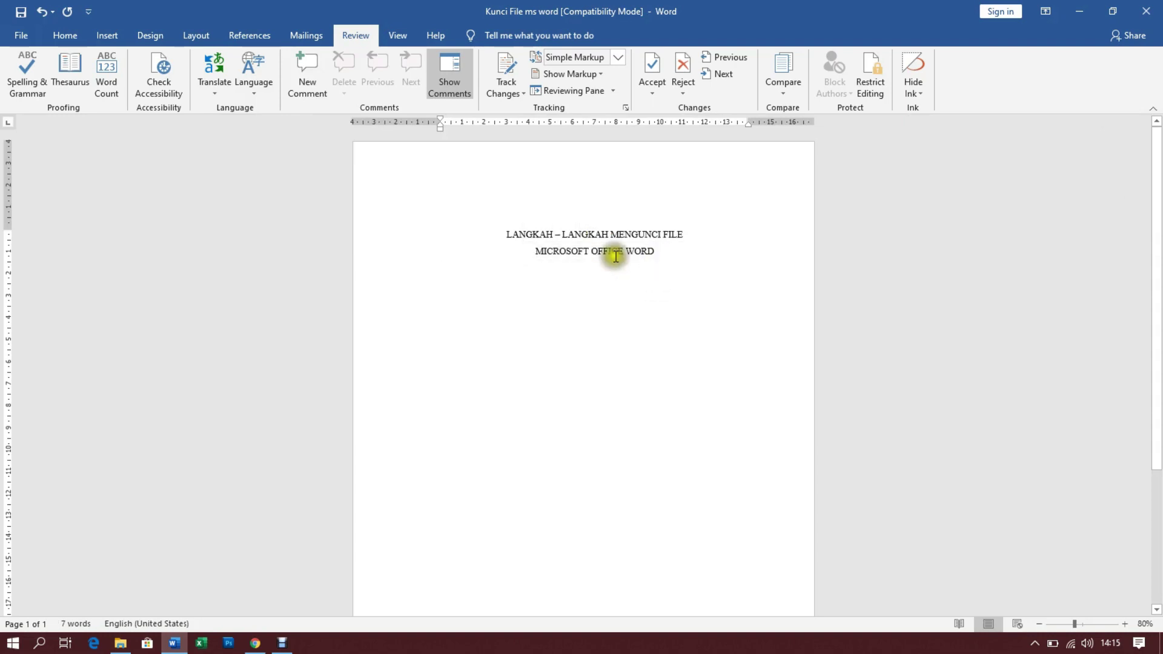
click(506, 231)
drag(505, 232, 659, 260)
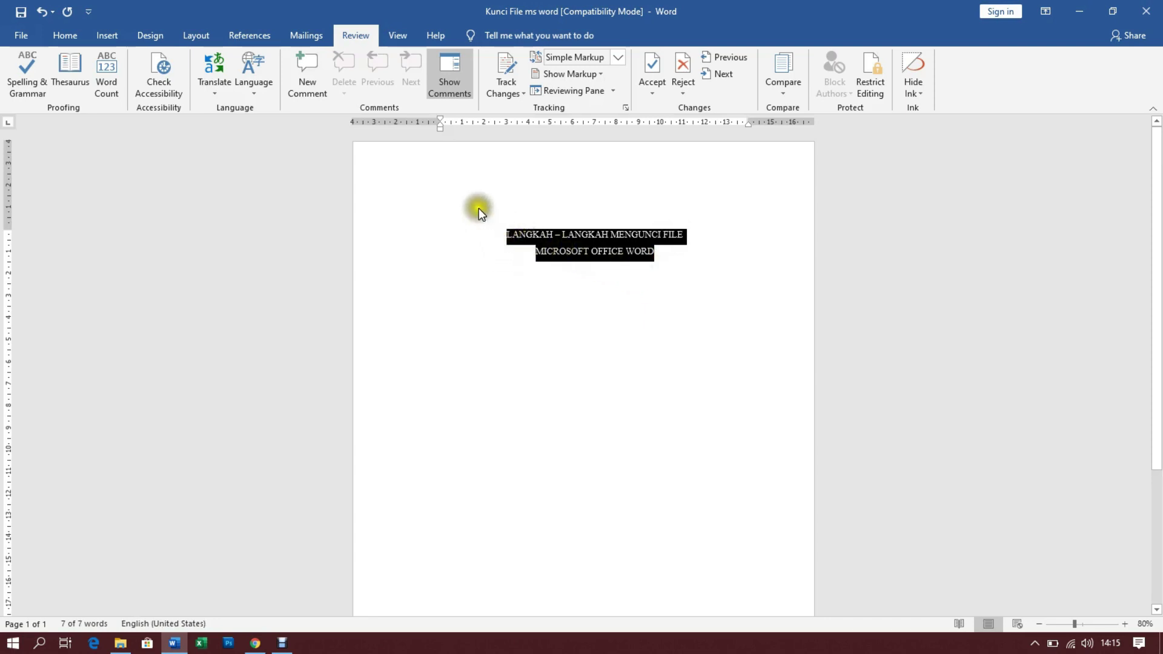
click(500, 237)
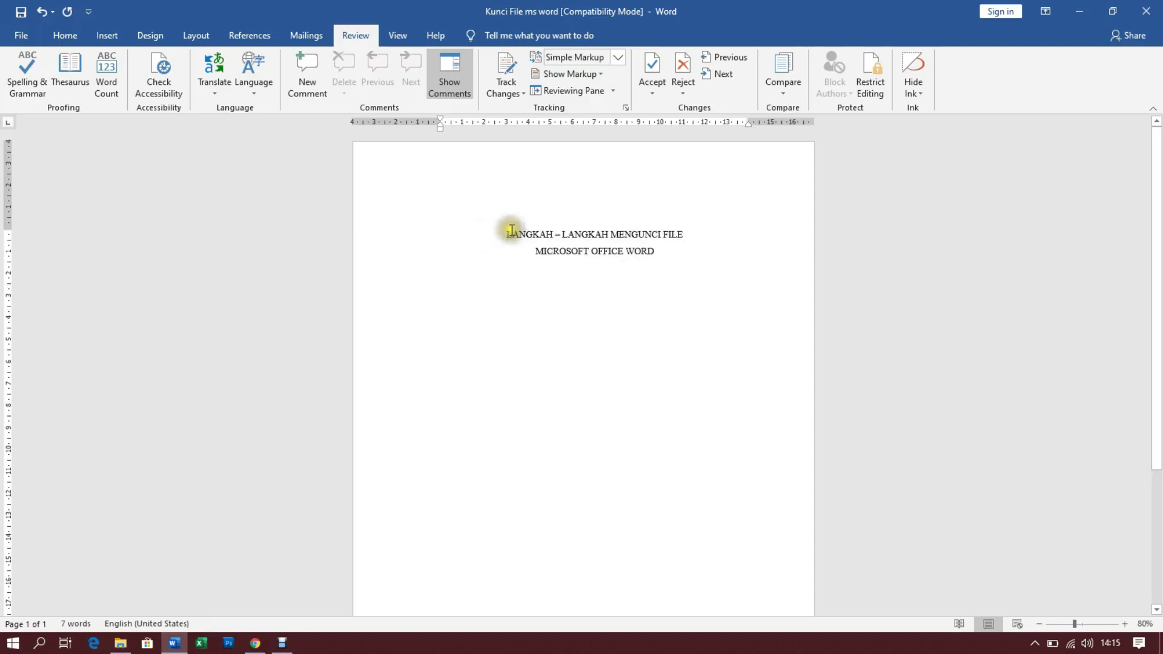
drag(509, 234, 667, 253)
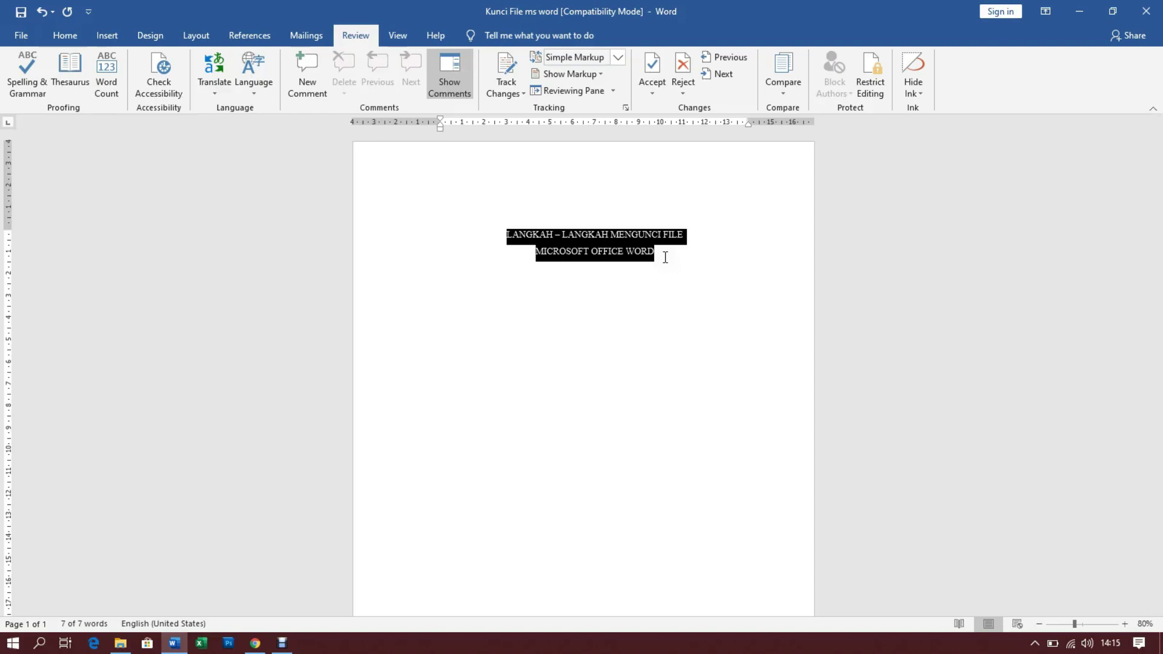
click(665, 257)
drag(654, 248, 503, 232)
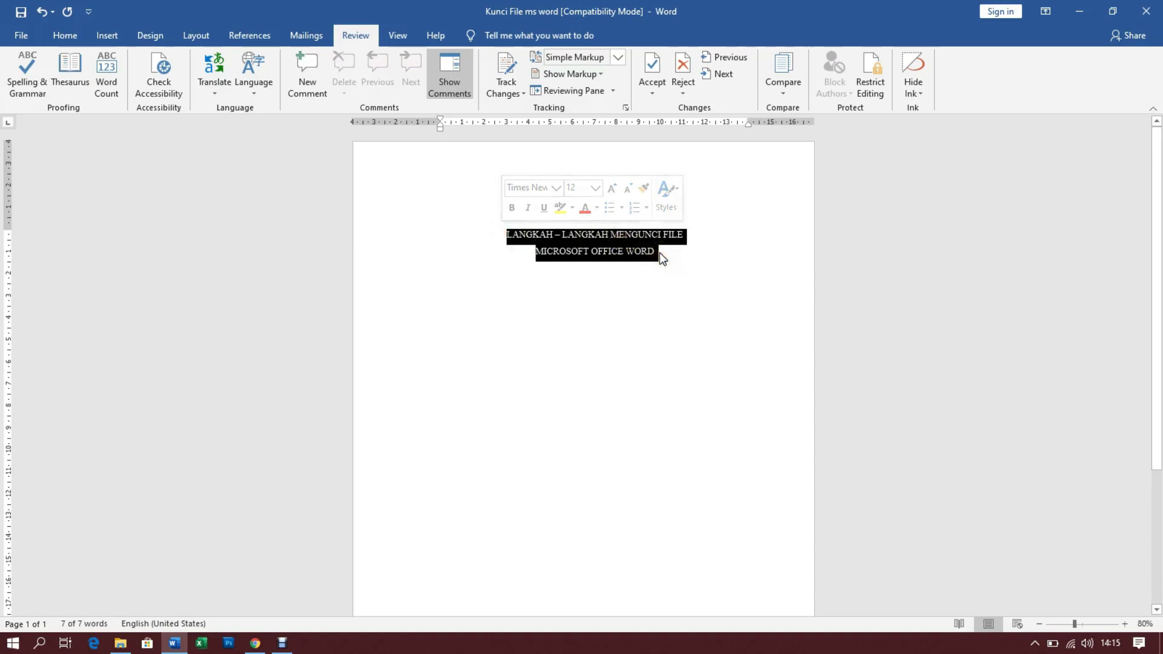
click(1081, 12)
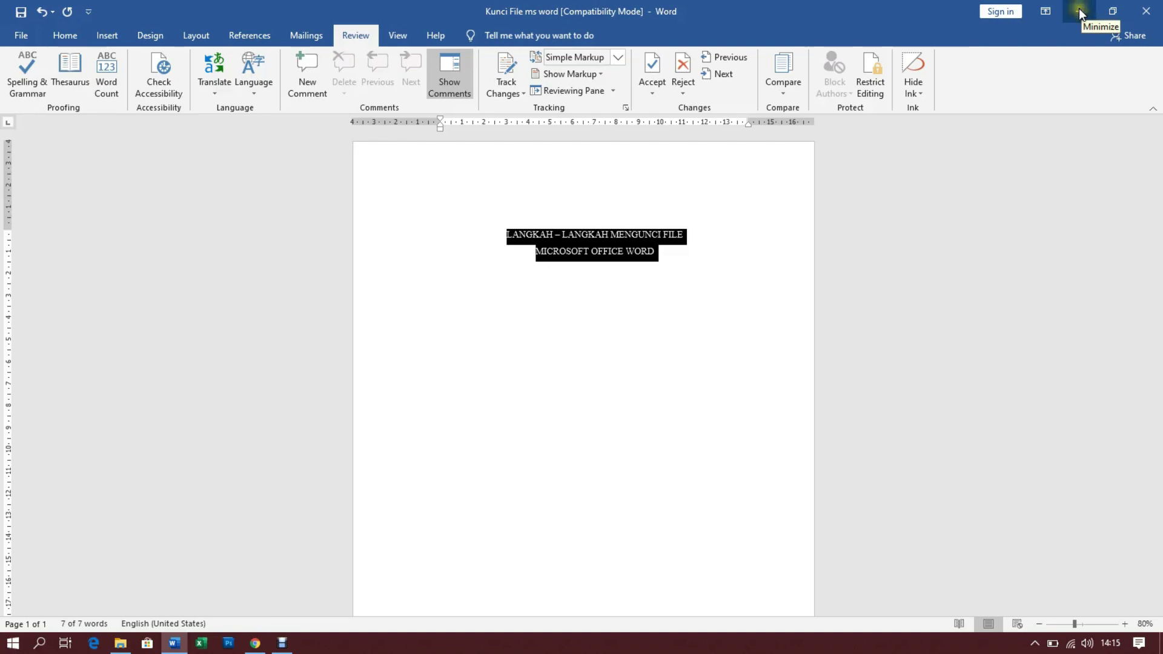